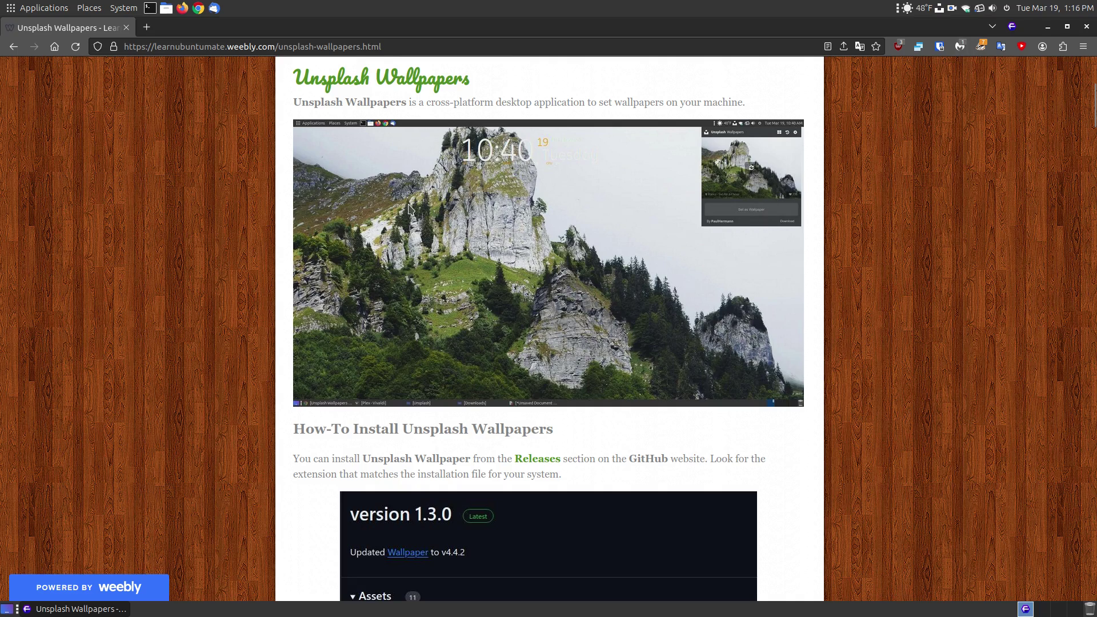
# Examine the version 1.3.0 assets on the GitHub Releases page linked in the install instructions, and close that page.
pyautogui.scroll(-4, 654, 321)
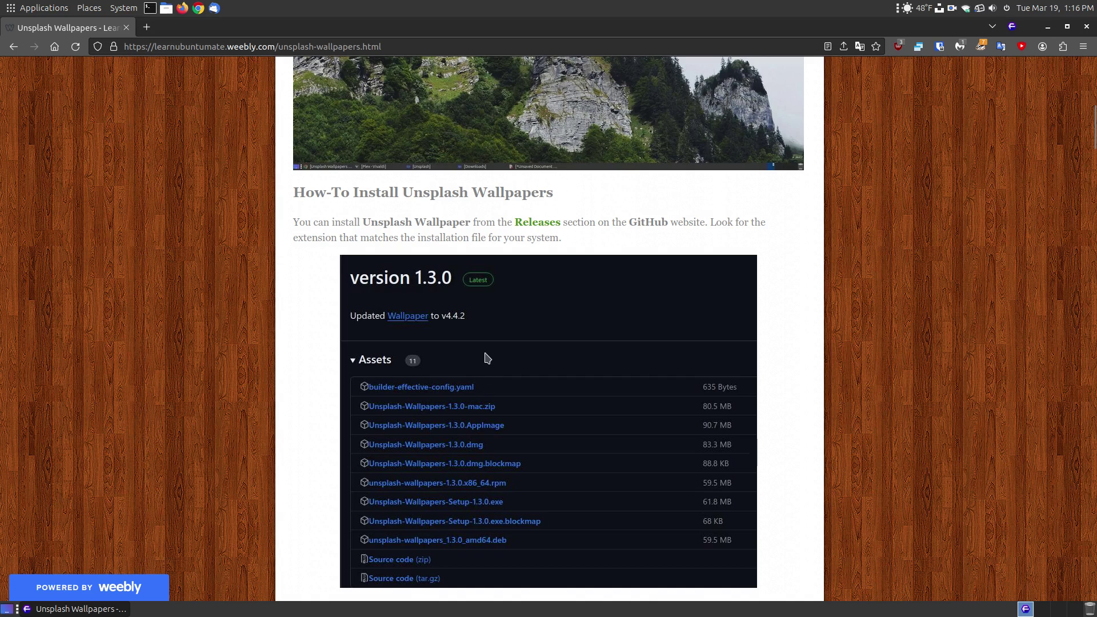
pyautogui.click(538, 223)
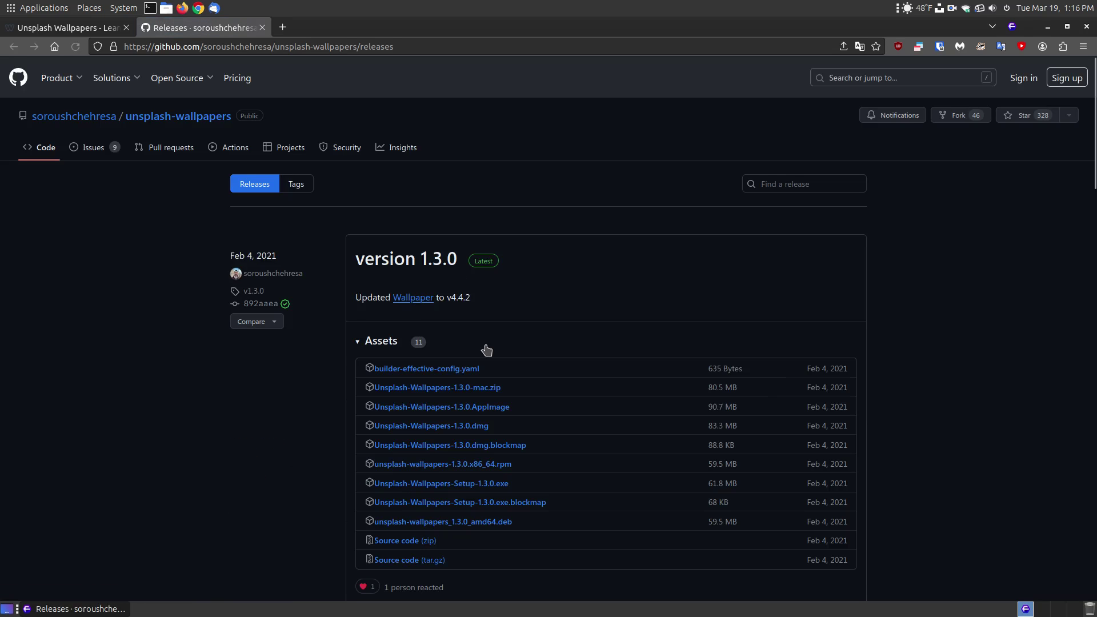
pyautogui.scroll(-3, 531, 386)
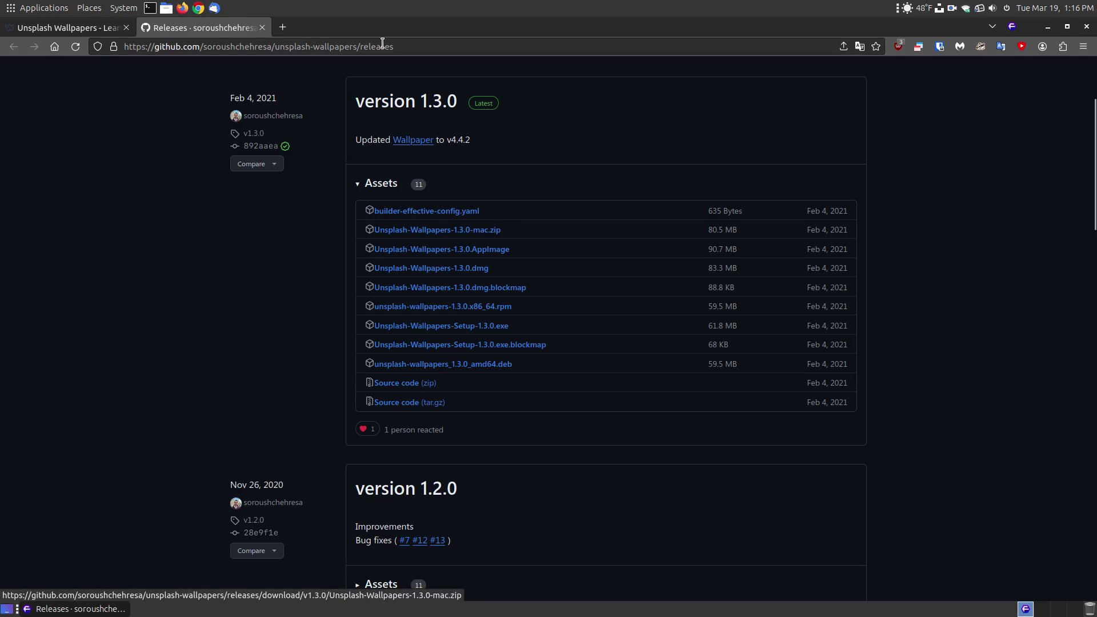
pyautogui.click(262, 28)
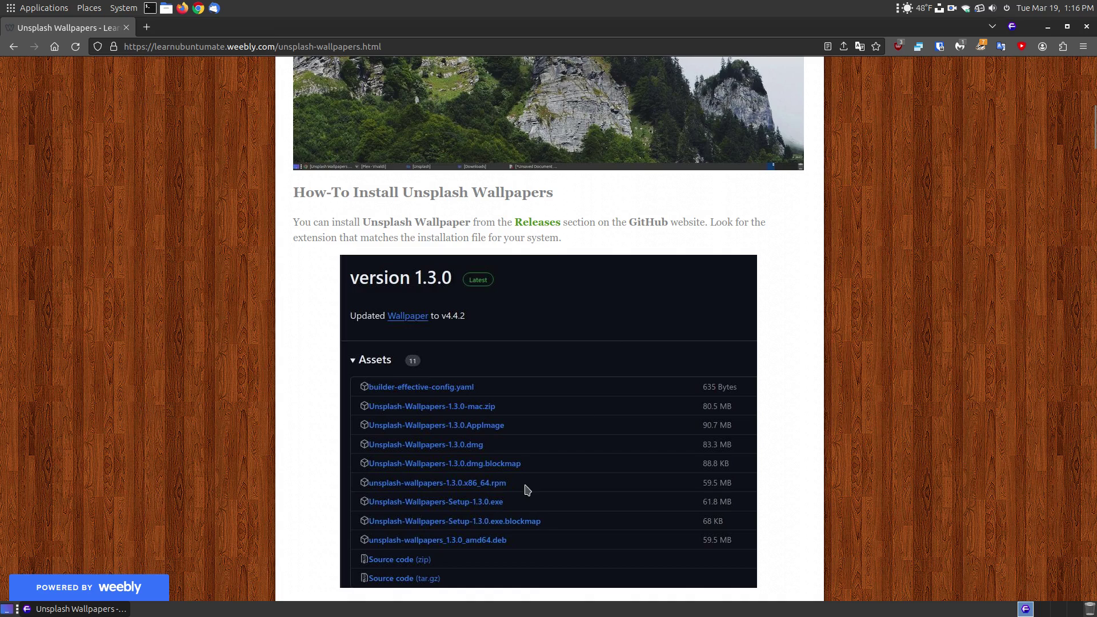
# Read the installation and launcher instructions for Unsplash Wallpapers, highlighting the command "sudo apt install gdebi".
pyautogui.scroll(-5, 635, 428)
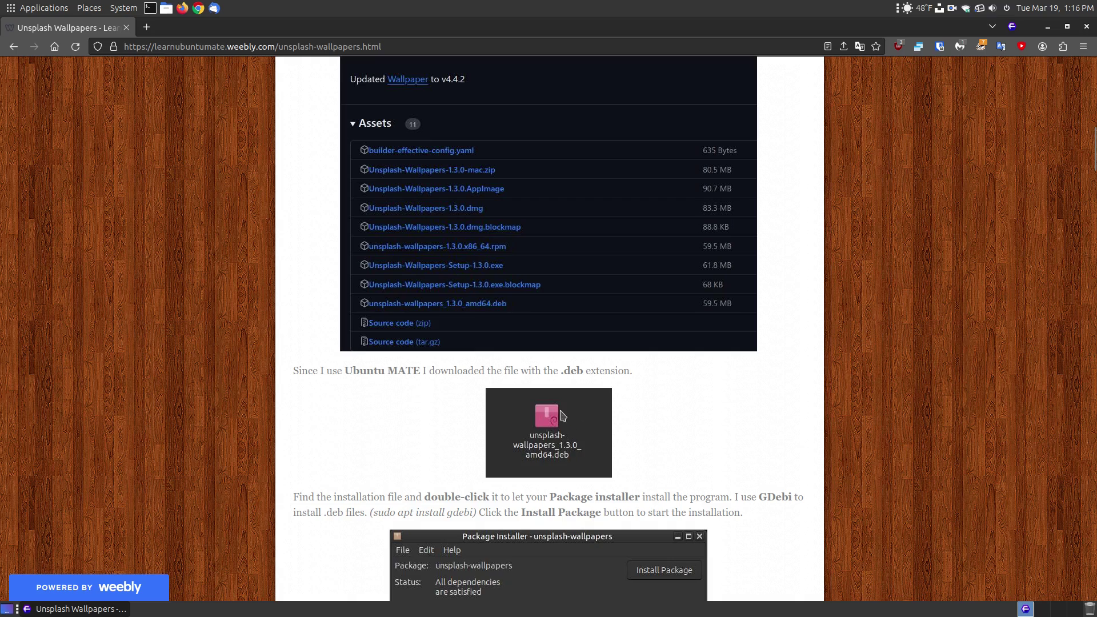
pyautogui.scroll(-4, 678, 403)
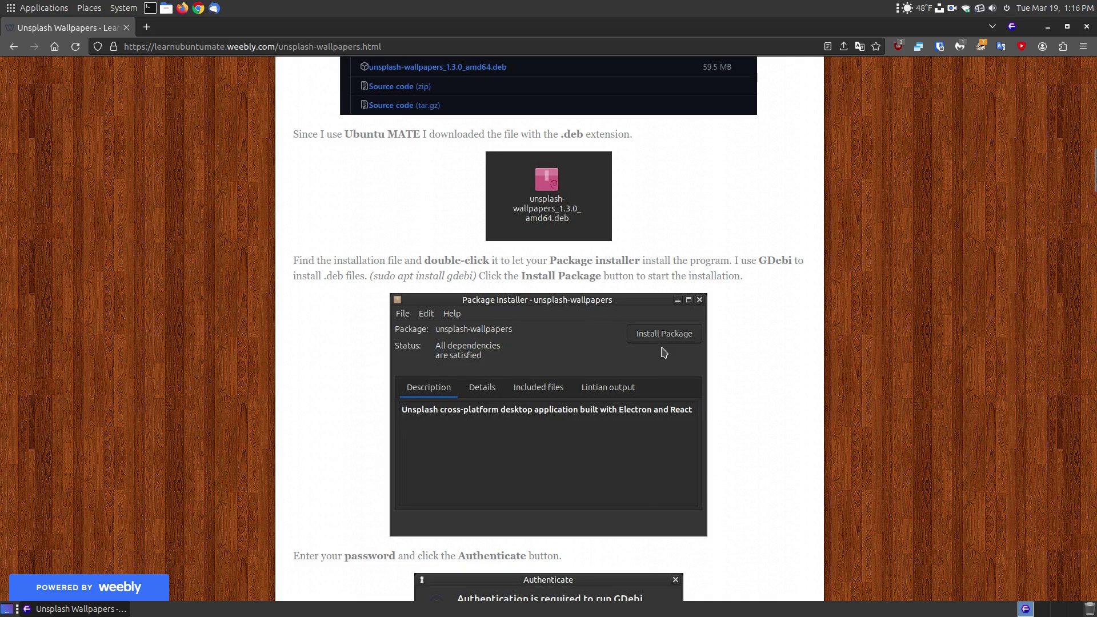
pyautogui.scroll(-3, 697, 361)
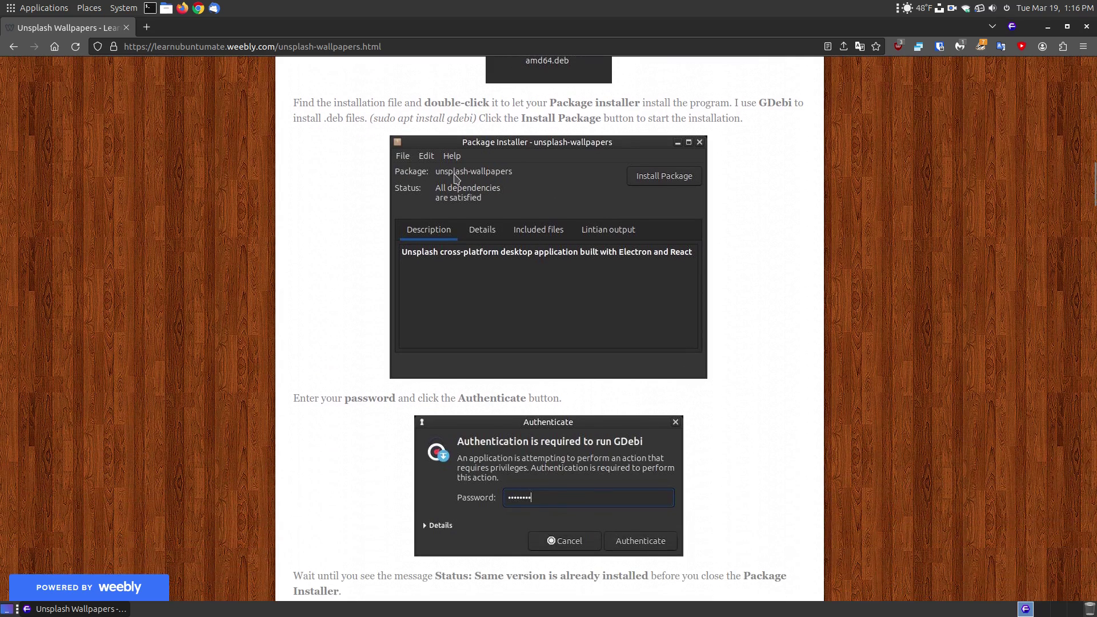
pyautogui.moveTo(475, 118); pyautogui.dragTo(374, 119)
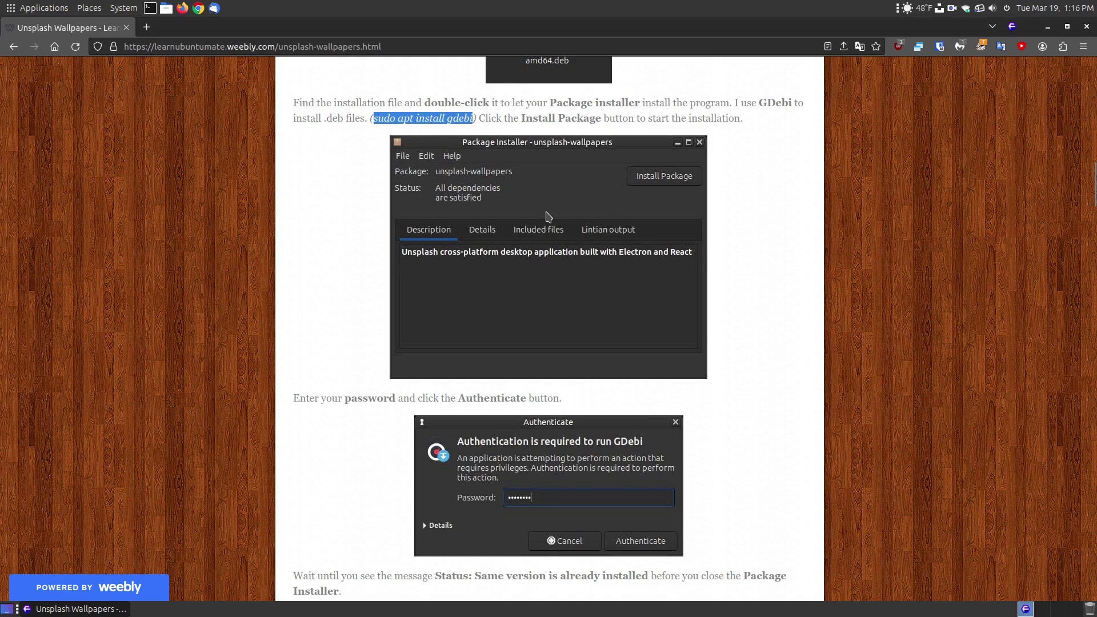
pyautogui.scroll(-15, 547, 217)
pyautogui.scroll(-1, 552, 244)
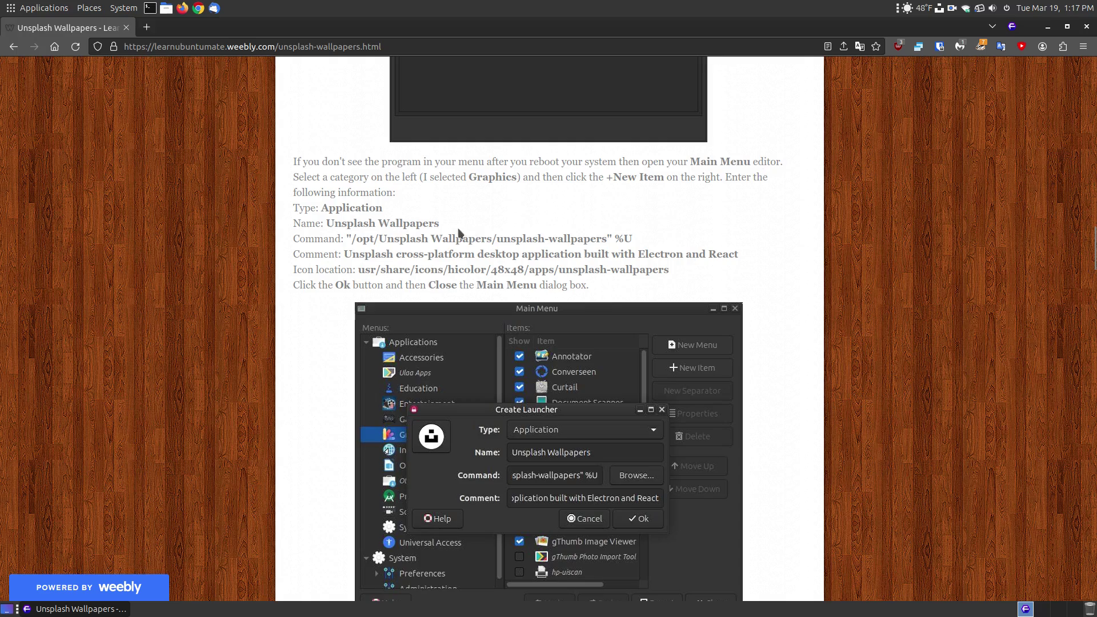
pyautogui.scroll(-5, 610, 429)
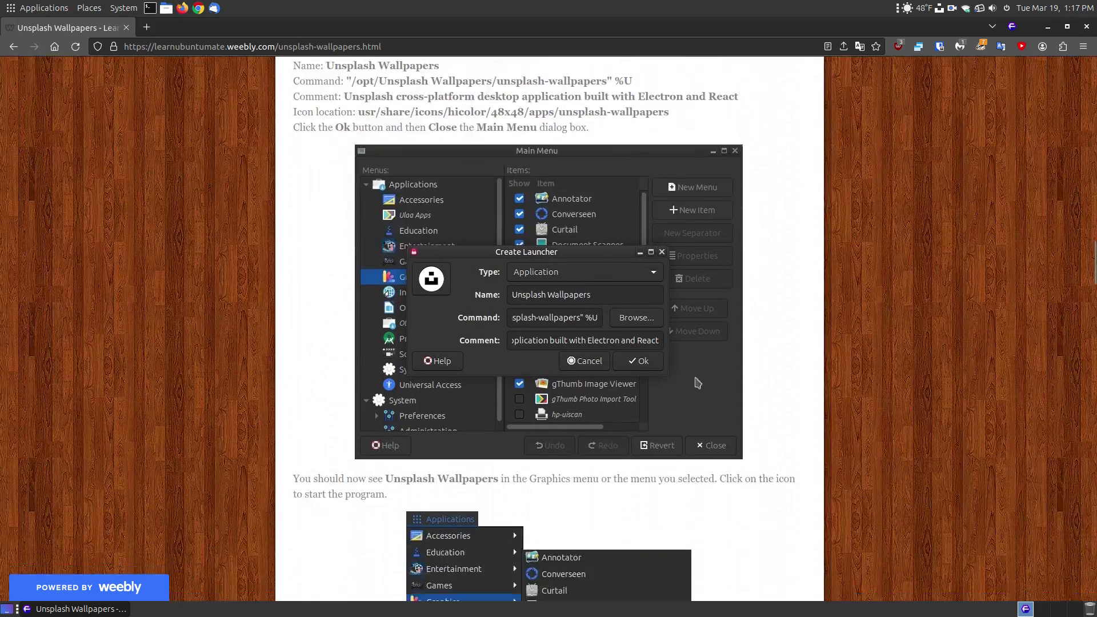
pyautogui.scroll(-20, 688, 386)
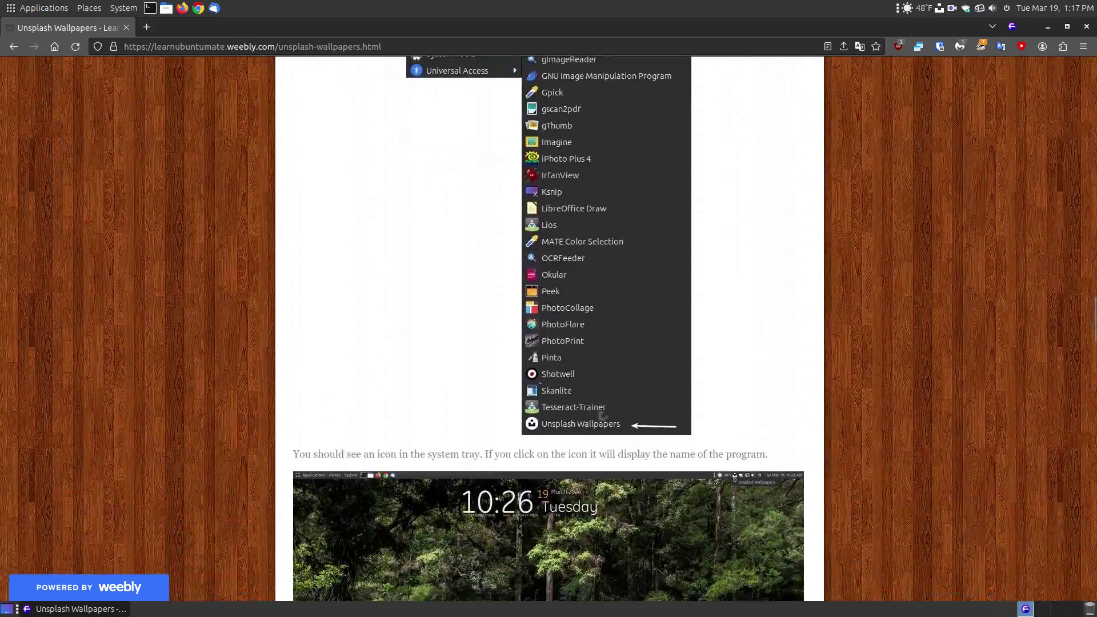
# Check the system's Graphics applications for the Unsplash Wallpapers entry without launching it.
pyautogui.click(12, 10)
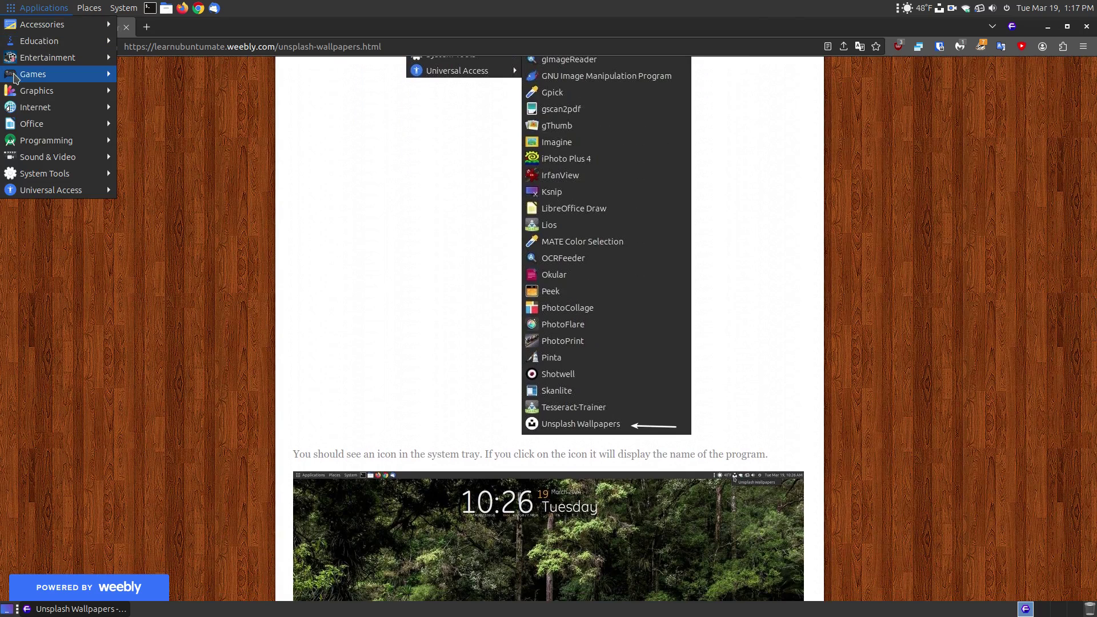
pyautogui.moveTo(26, 91)
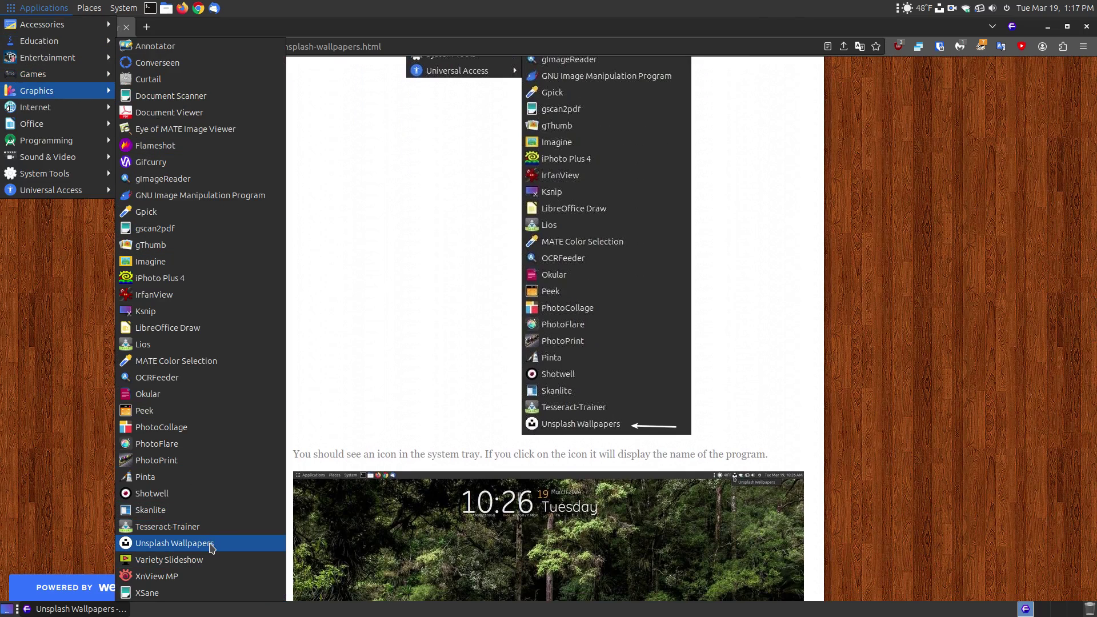
pyautogui.click(890, 348)
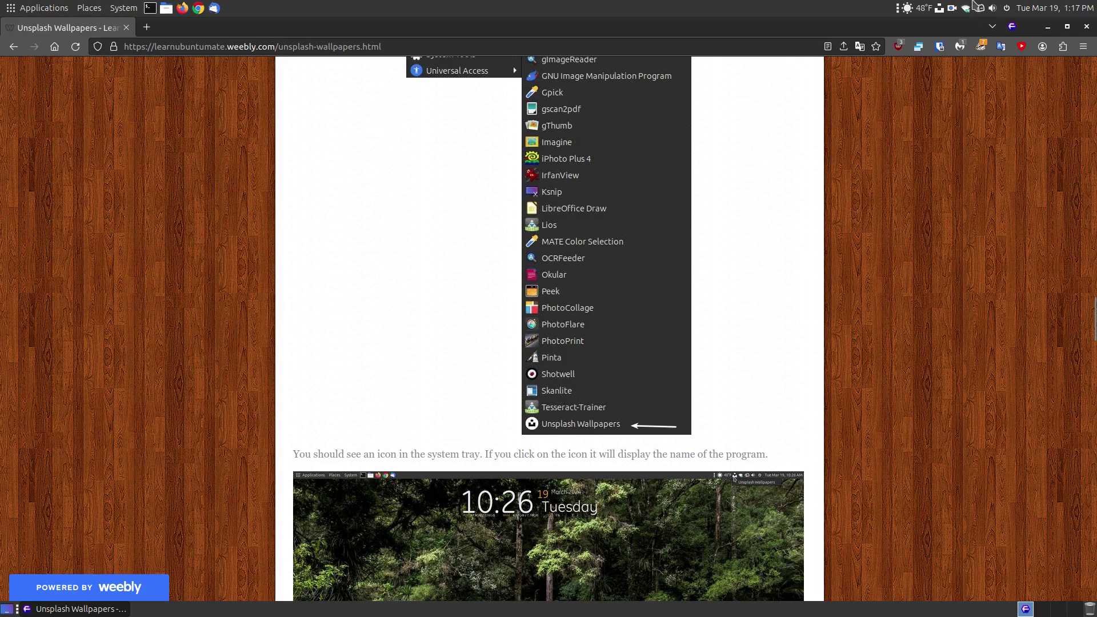
# Read the rest of the article, covering how to use Unsplash Wallpapers and how to uninstall it.
pyautogui.scroll(-4, 969, 294)
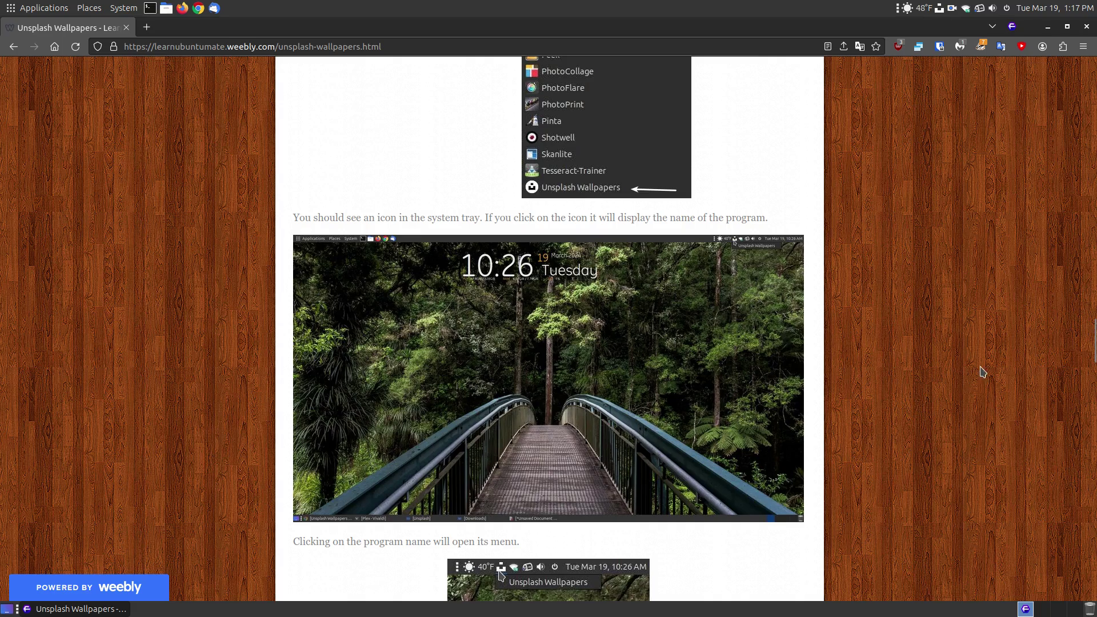
pyautogui.scroll(-5, 957, 187)
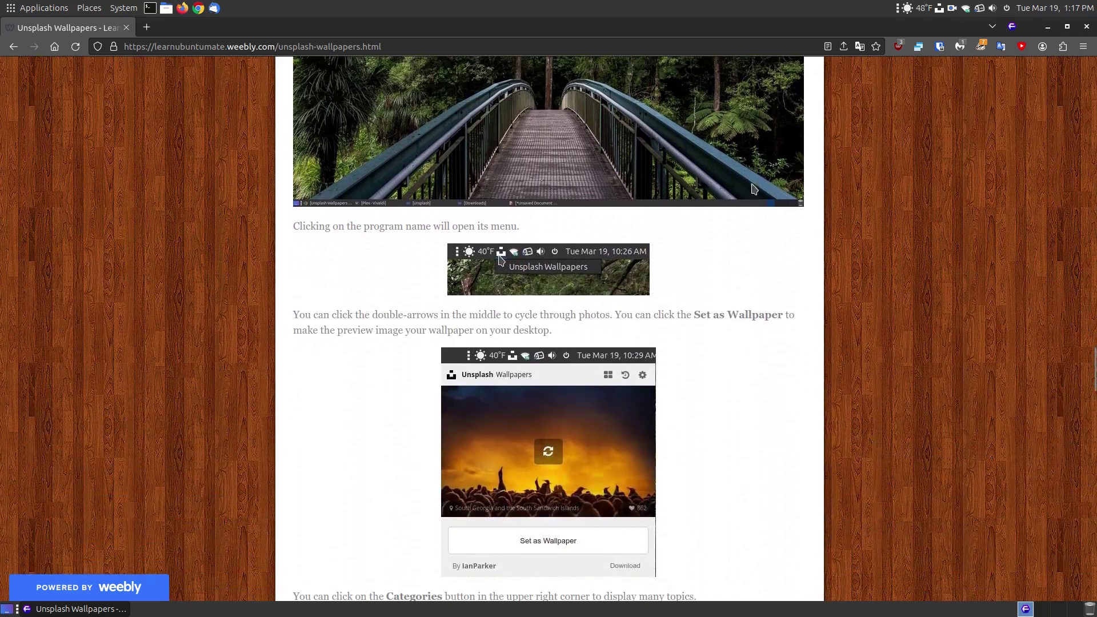
pyautogui.scroll(-10, 560, 343)
pyautogui.scroll(-20, 559, 318)
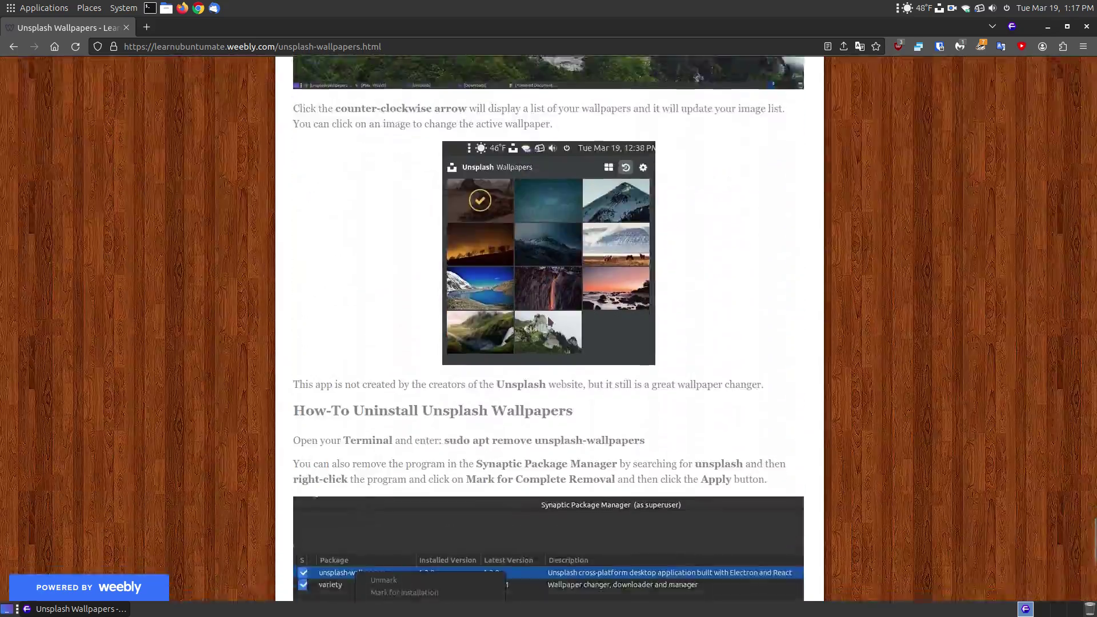
pyautogui.scroll(-4, 438, 222)
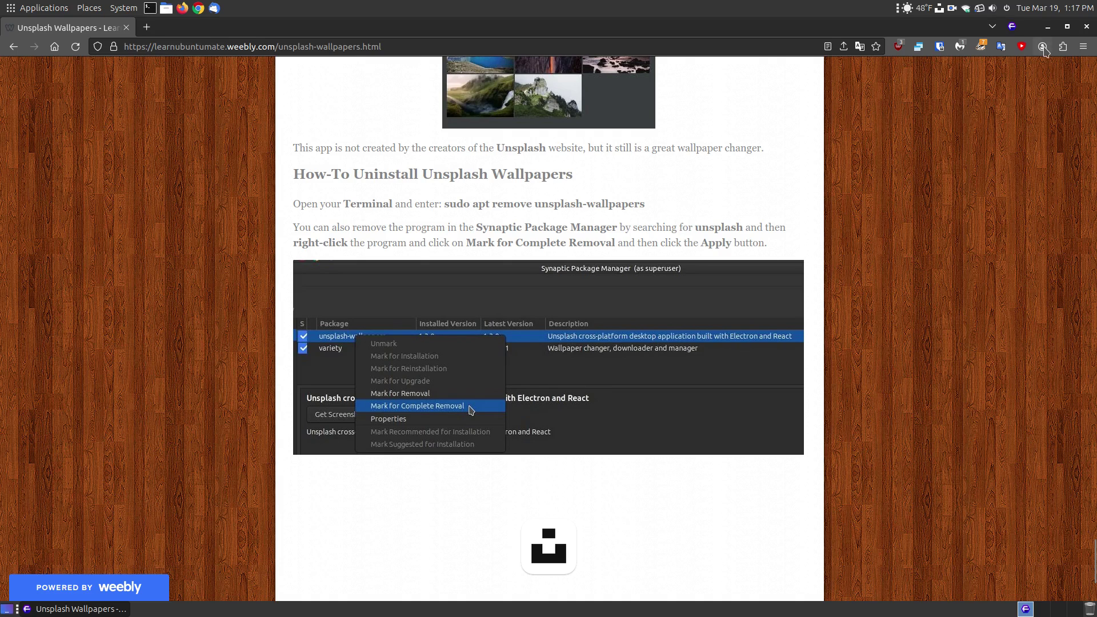
# Minimize the browser and switch to Unsplash Wallpapers from the system tray.
pyautogui.click(1050, 28)
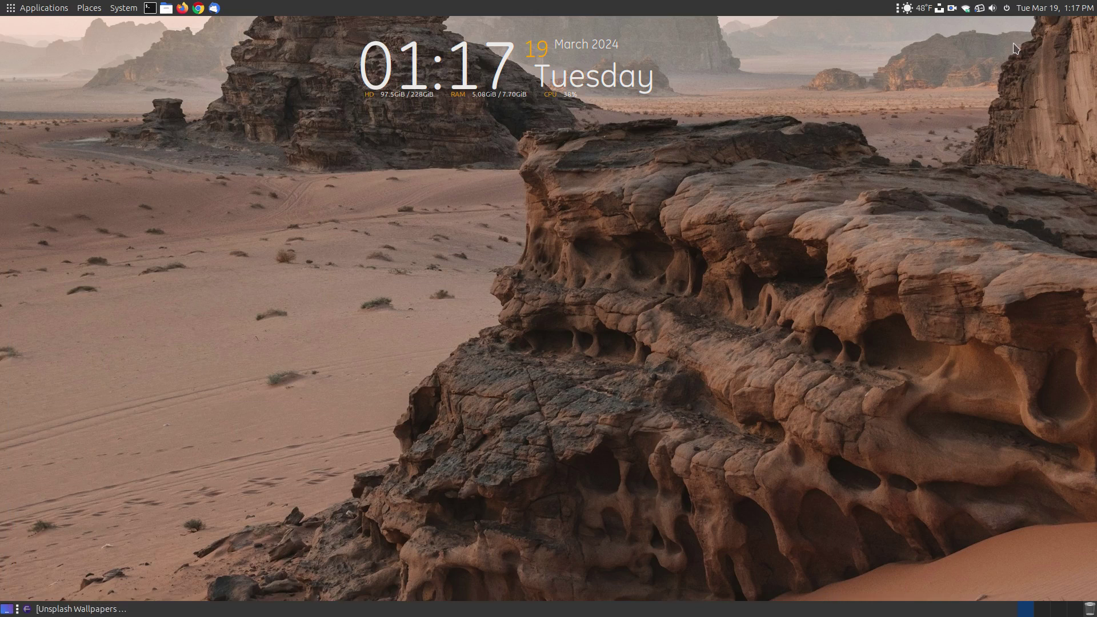
pyautogui.click(940, 12)
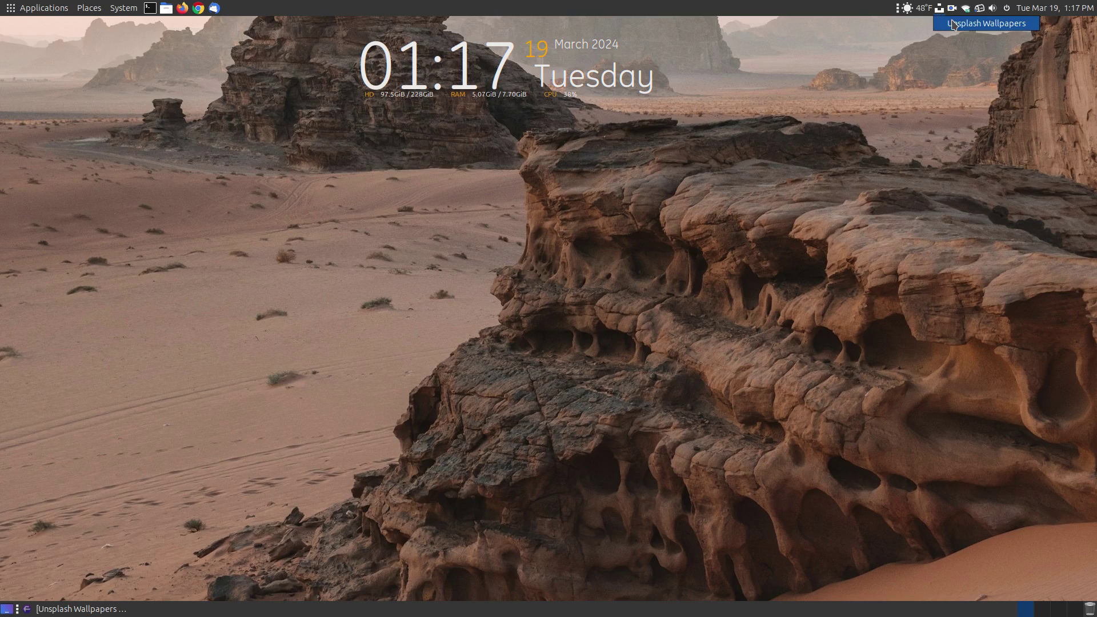
pyautogui.click(987, 23)
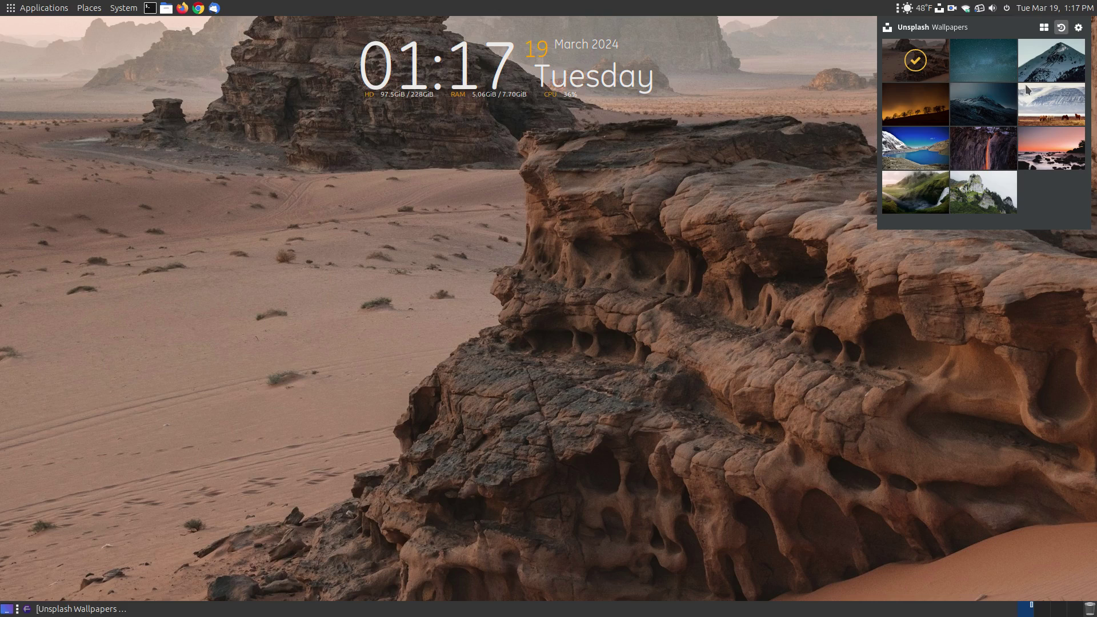
# Browse the photo categories in Unsplash Wallpapers and select Animals as the active category.
pyautogui.click(1044, 30)
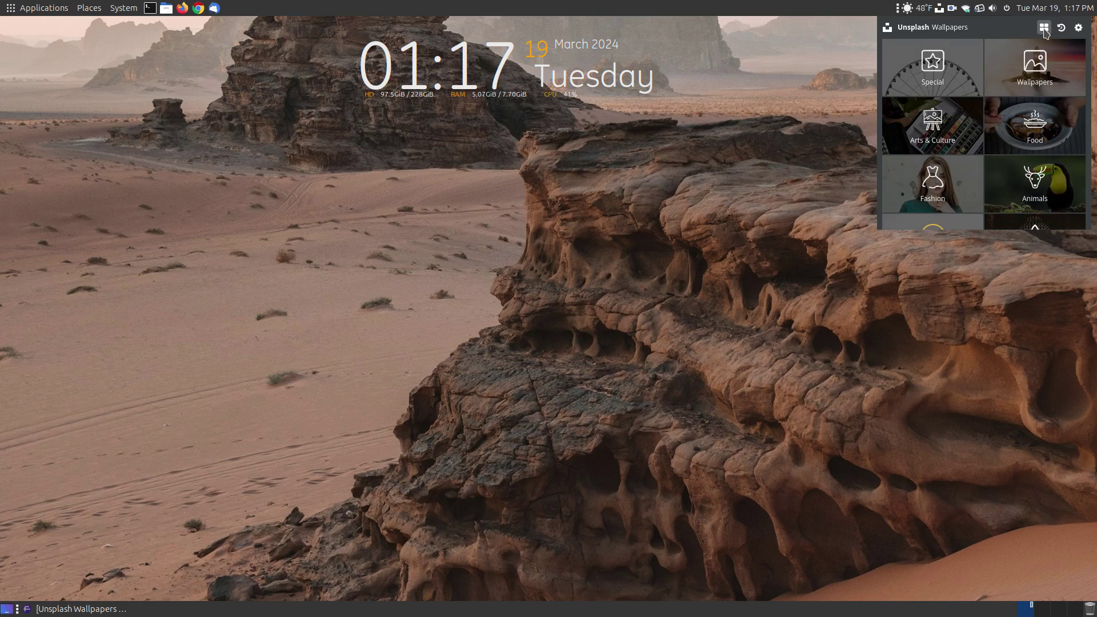
pyautogui.scroll(-2, 982, 139)
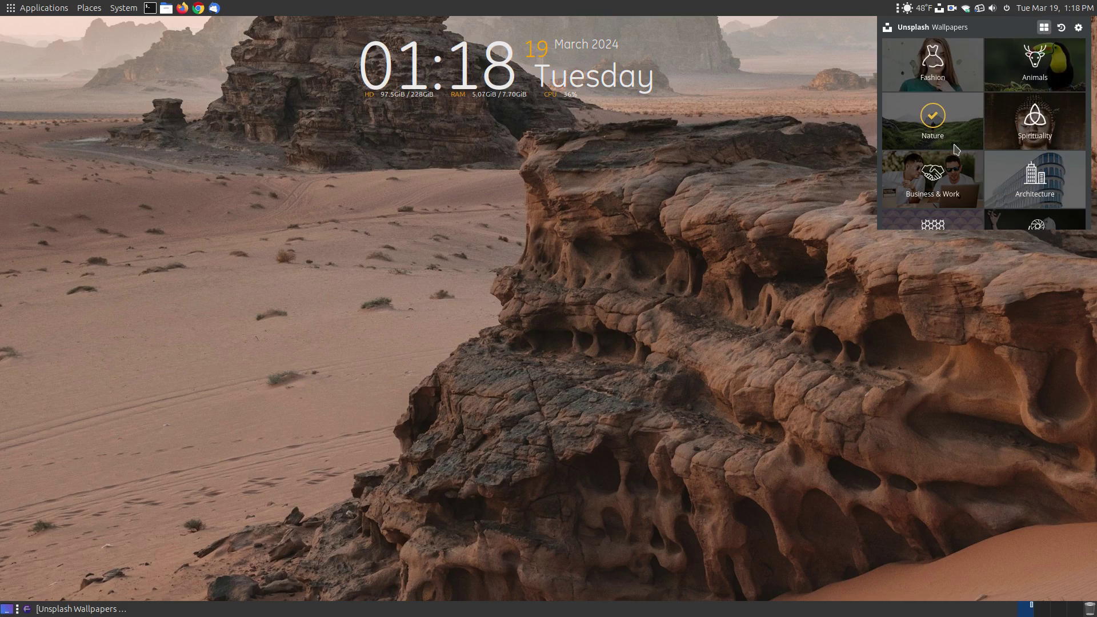
pyautogui.scroll(2, 992, 155)
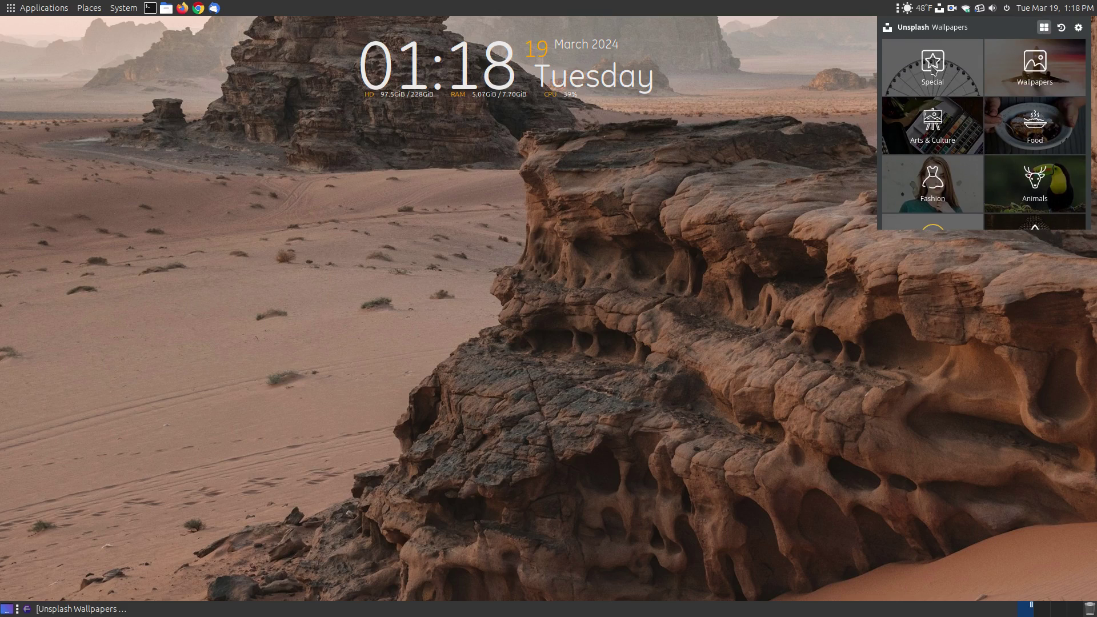
pyautogui.scroll(-1, 1039, 136)
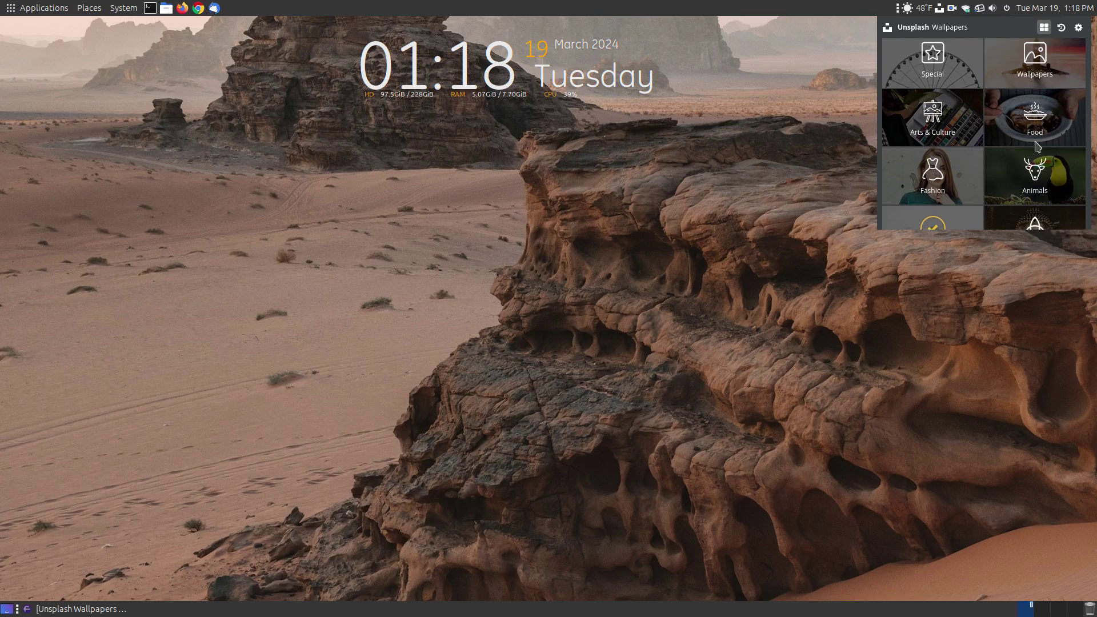
pyautogui.scroll(-2, 1032, 147)
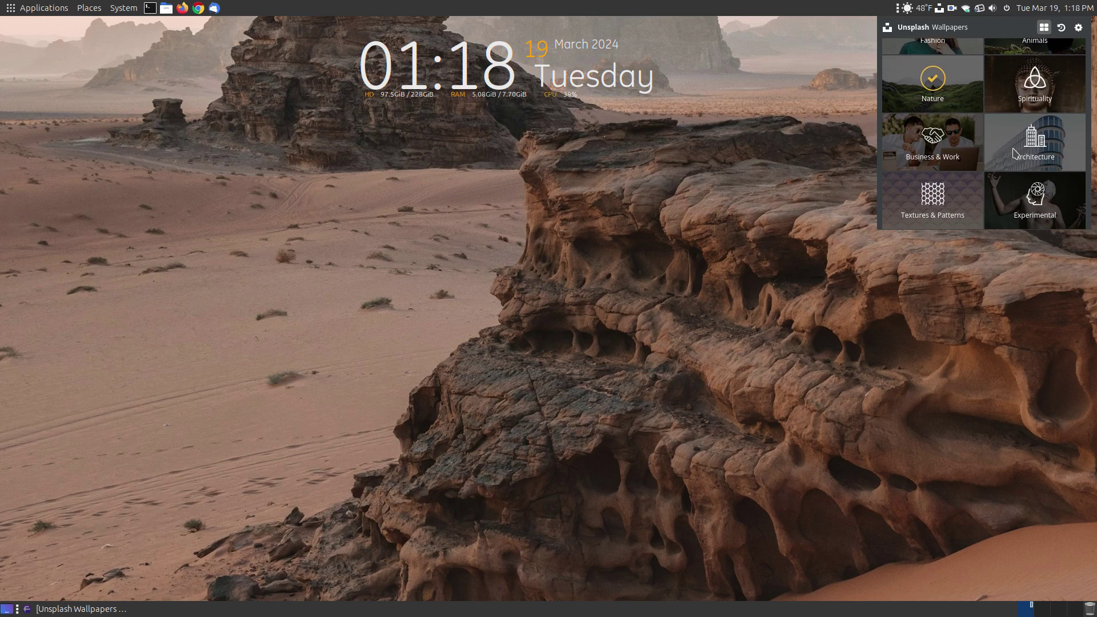
pyautogui.scroll(3, 951, 128)
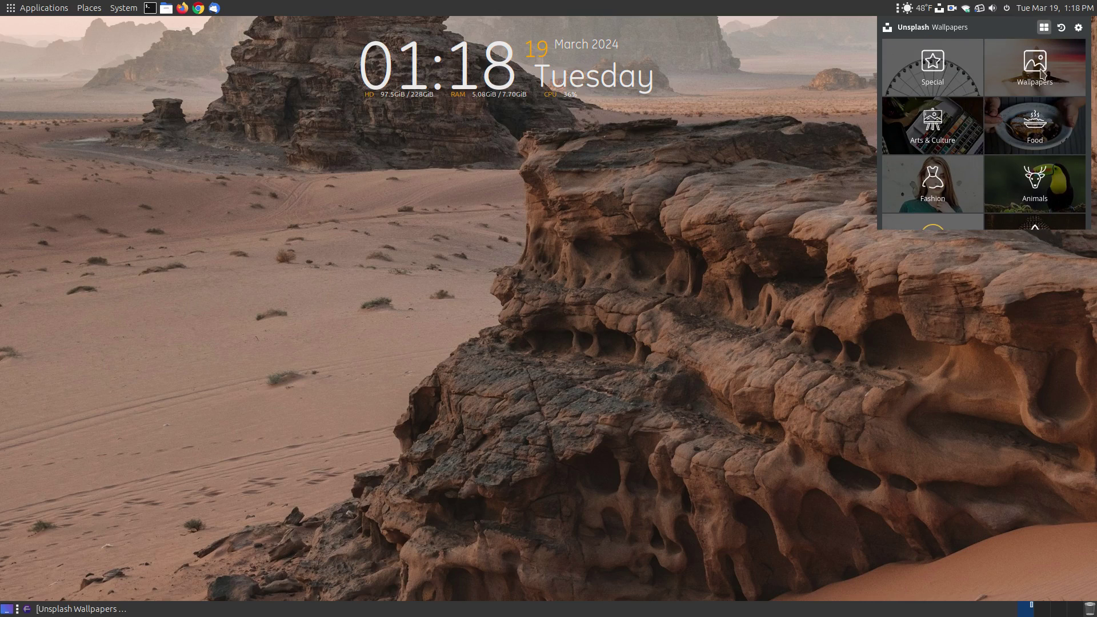
pyautogui.scroll(-2, 1006, 163)
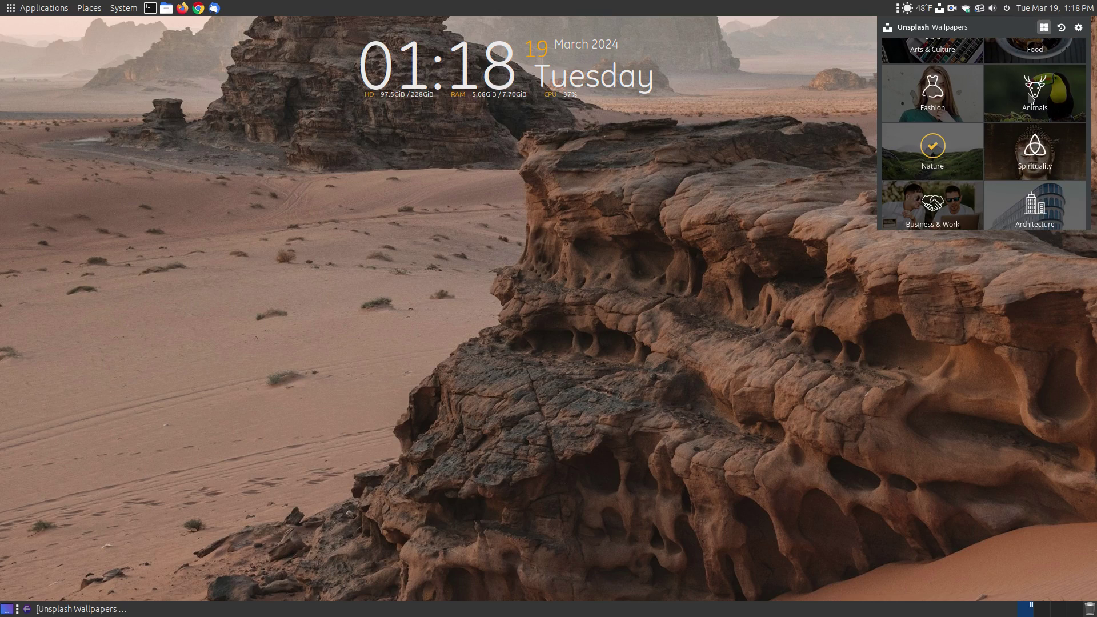
pyautogui.click(1029, 97)
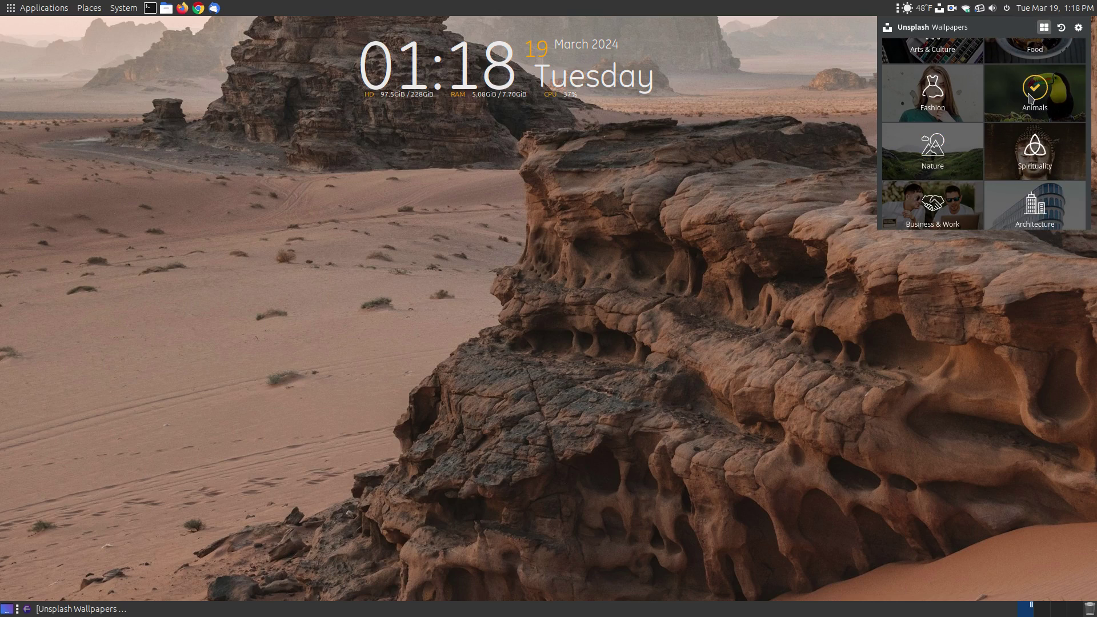
# View the wallpaper history and return to the photo categories to check the selected one.
pyautogui.click(1062, 28)
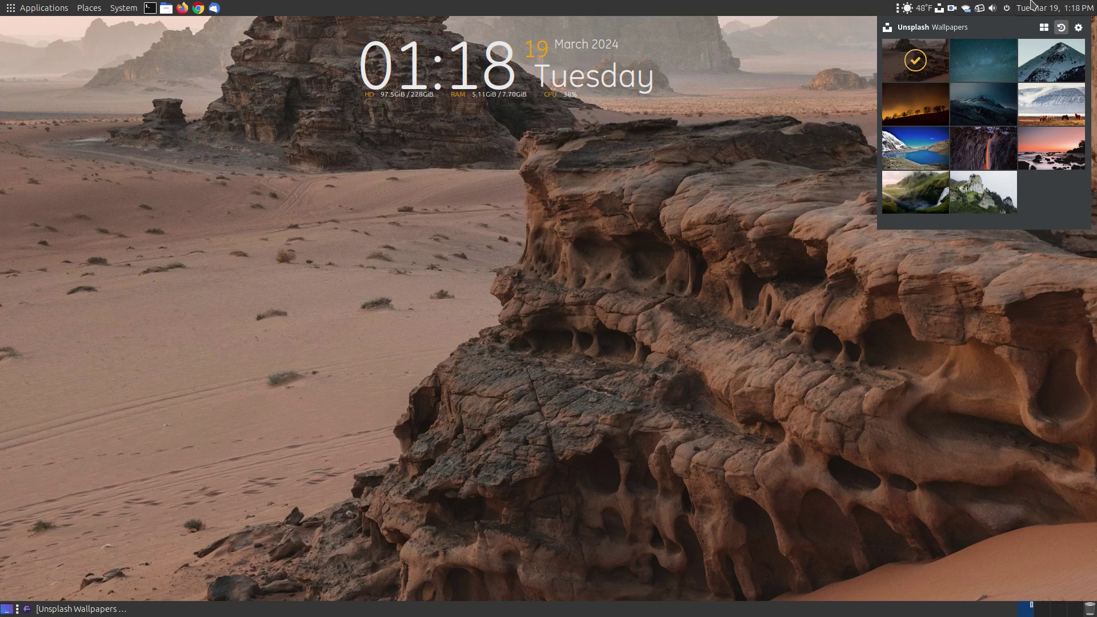
pyautogui.click(1044, 27)
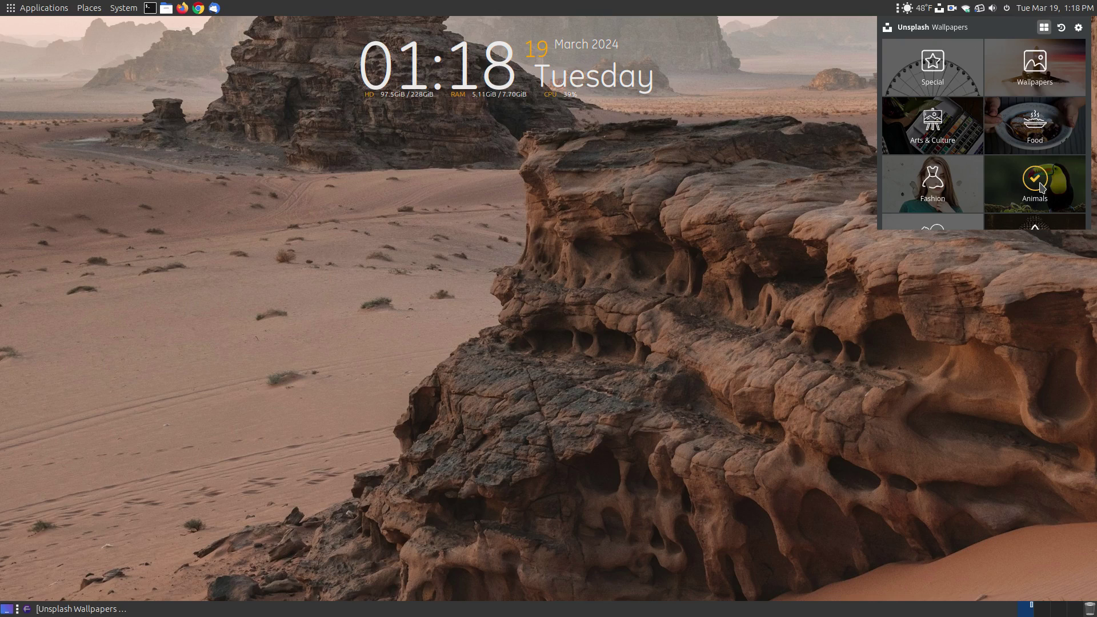
pyautogui.scroll(-1, 1041, 163)
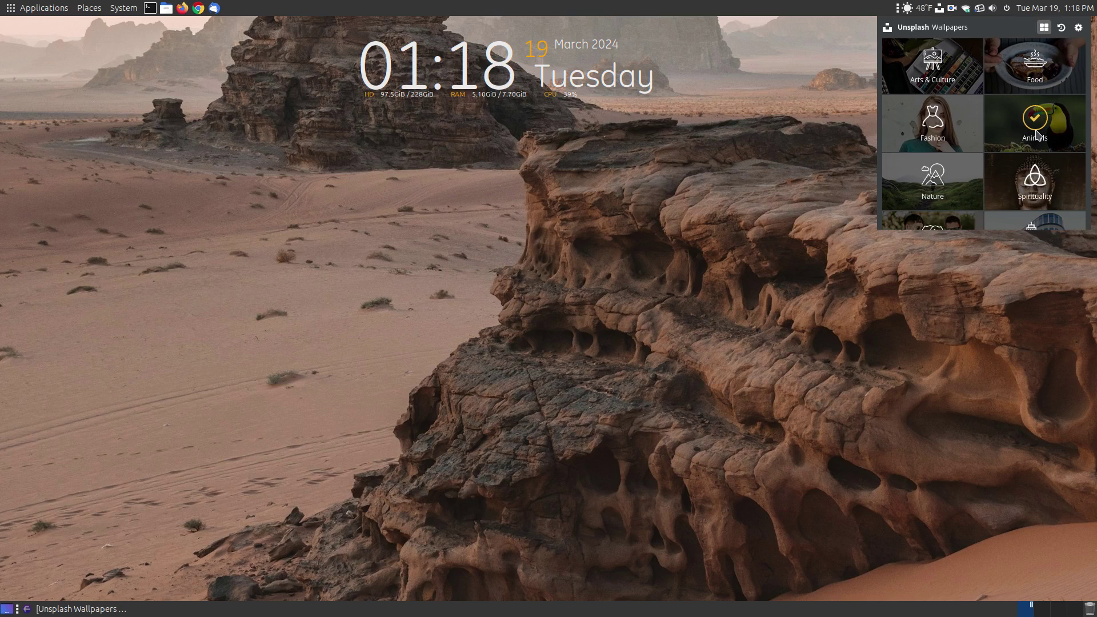
# Load new animal photos and set the two-cheetah photo, followed by the long-haired cat close-up, as the desktop wallpaper.
pyautogui.click(1061, 29)
pyautogui.click(1061, 29)
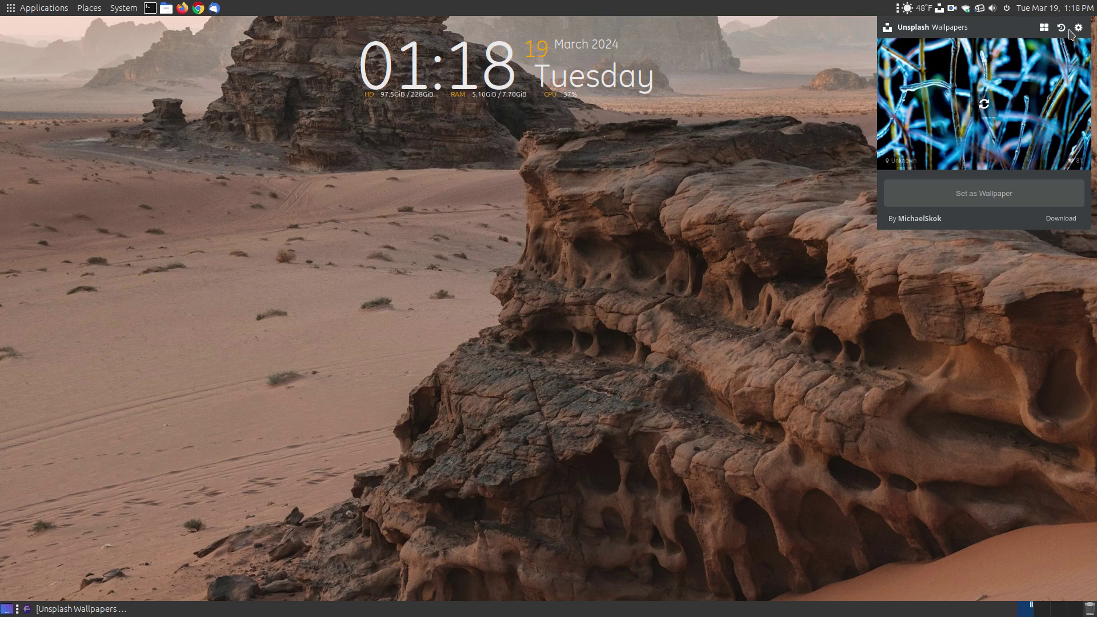
pyautogui.click(982, 107)
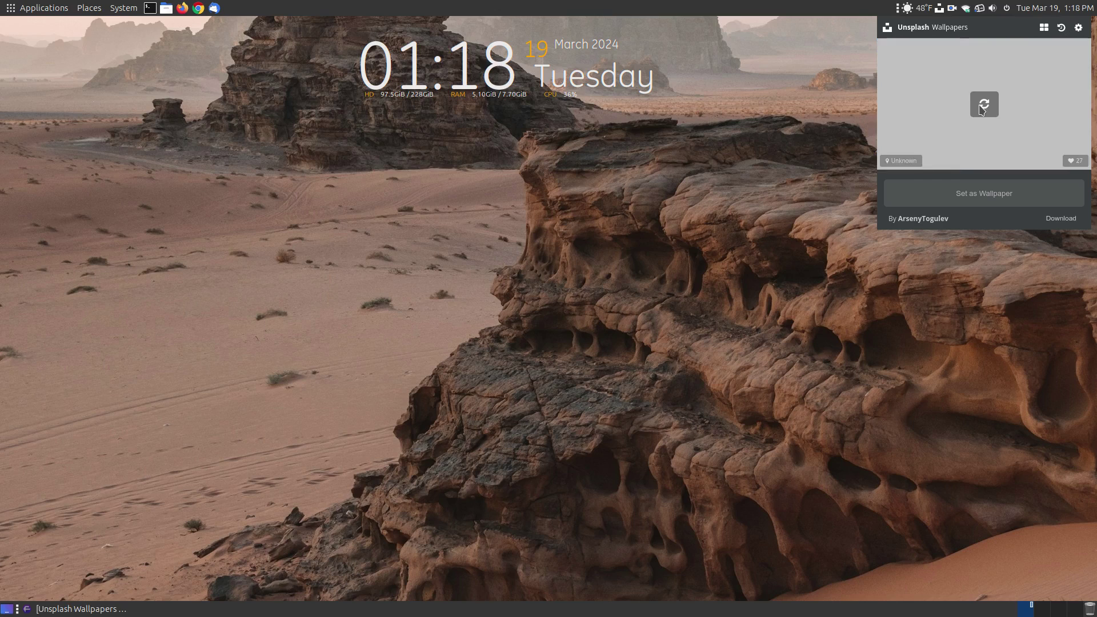
pyautogui.click(983, 107)
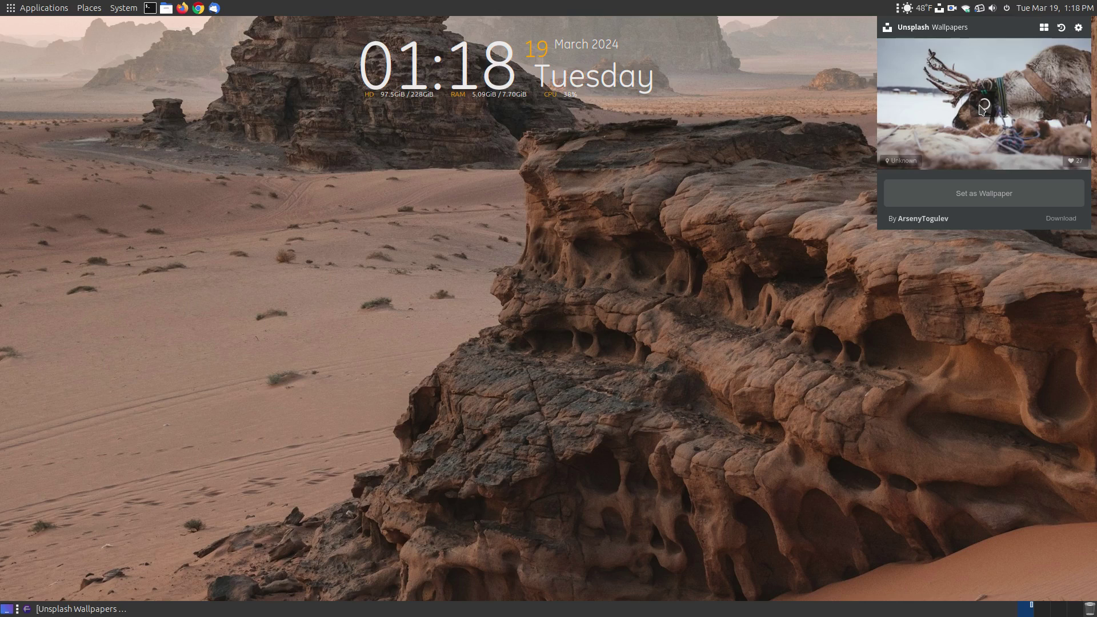
pyautogui.click(983, 106)
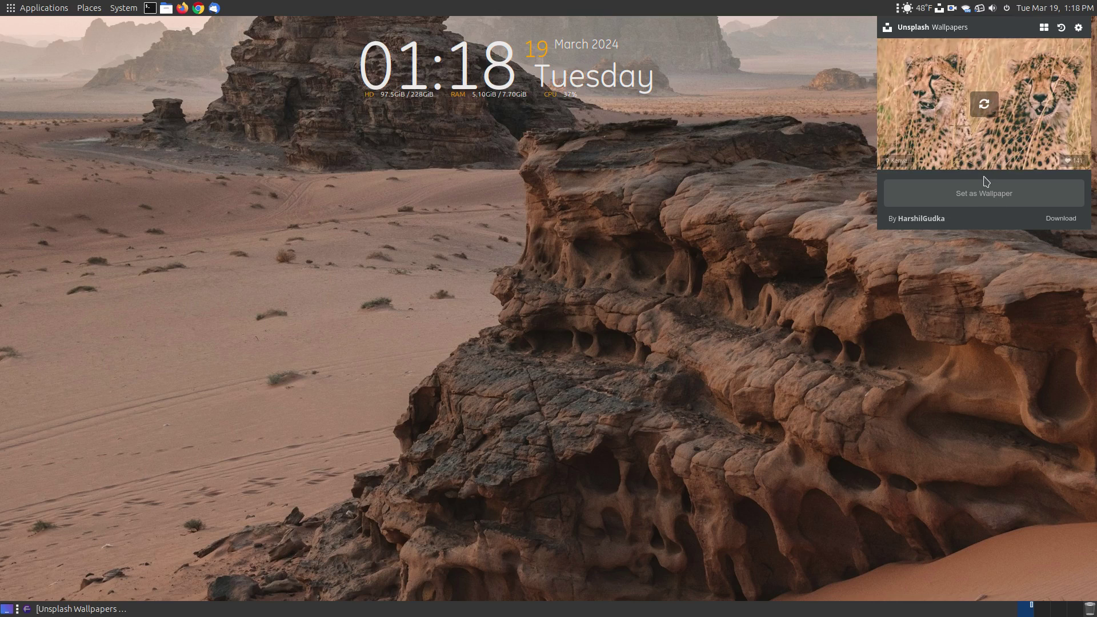
pyautogui.click(991, 197)
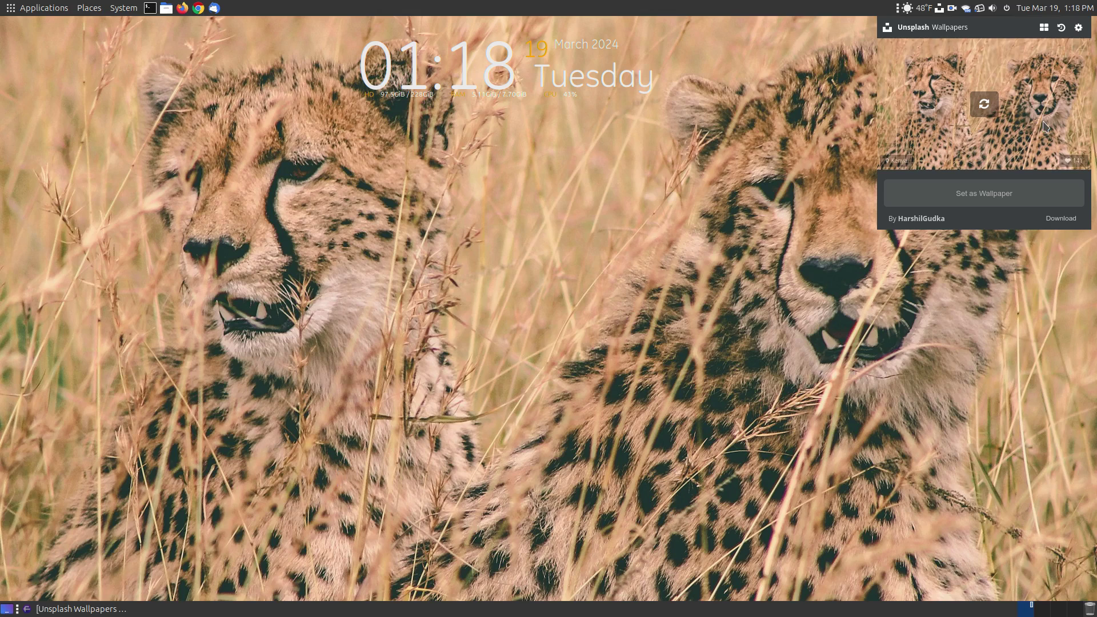
pyautogui.click(984, 110)
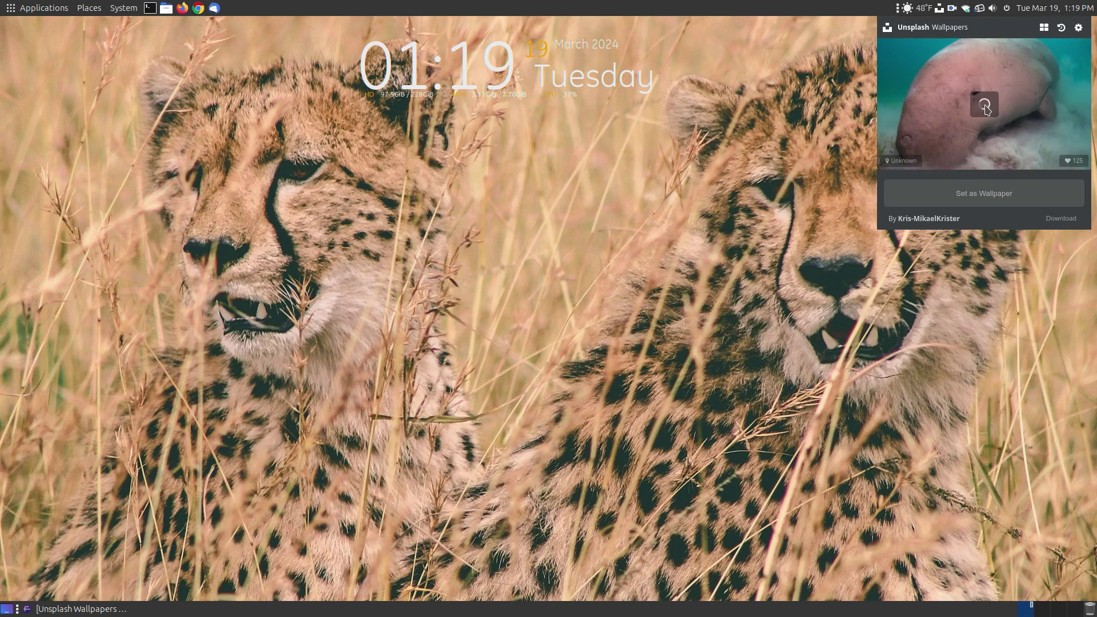
pyautogui.click(997, 193)
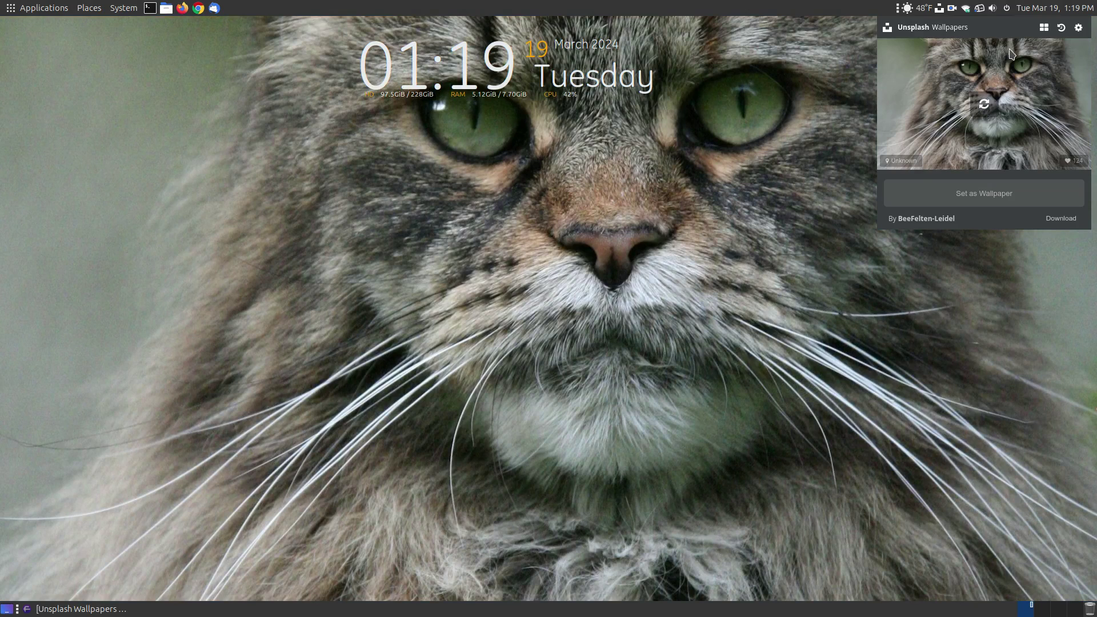
# Open the Unsplash Wallpapers settings, try the Light theme and switch back to the Dark theme.
pyautogui.click(1080, 28)
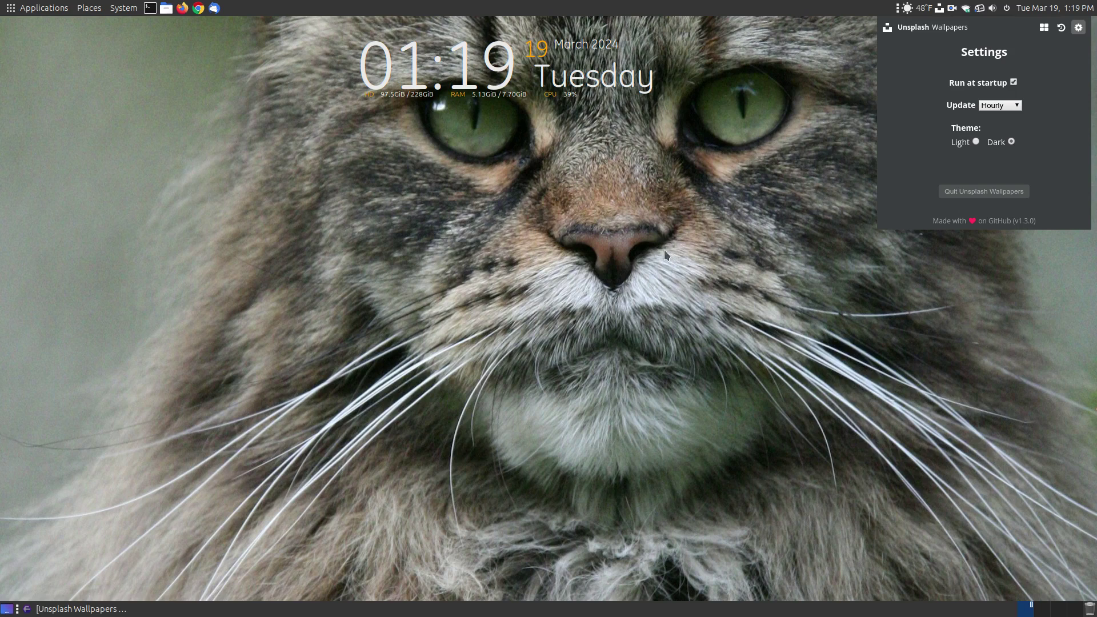
pyautogui.click(976, 143)
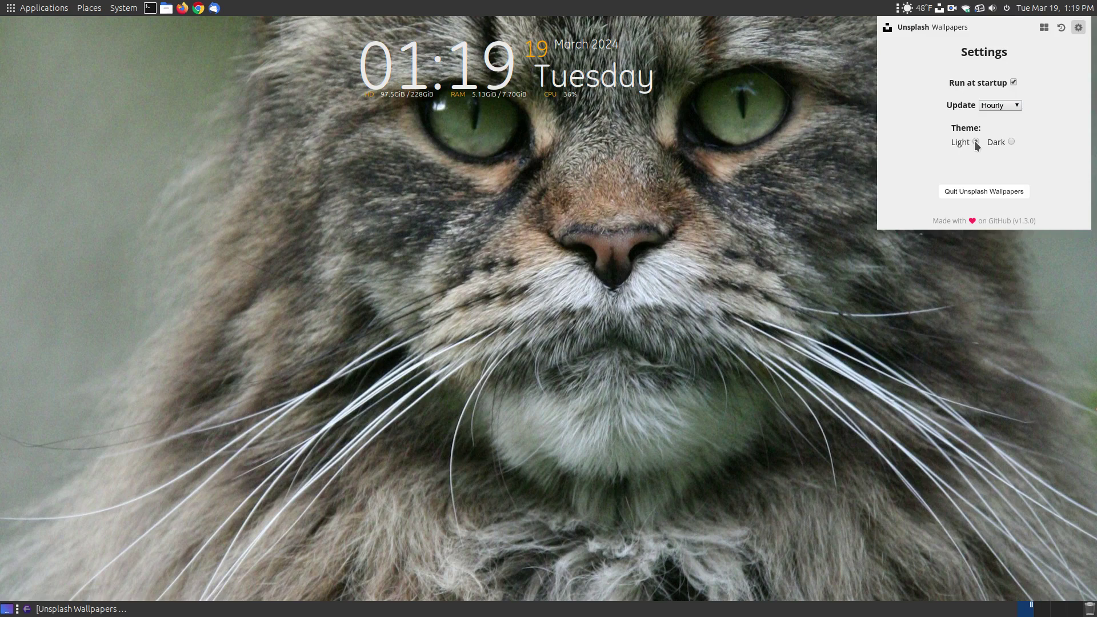
pyautogui.click(1010, 142)
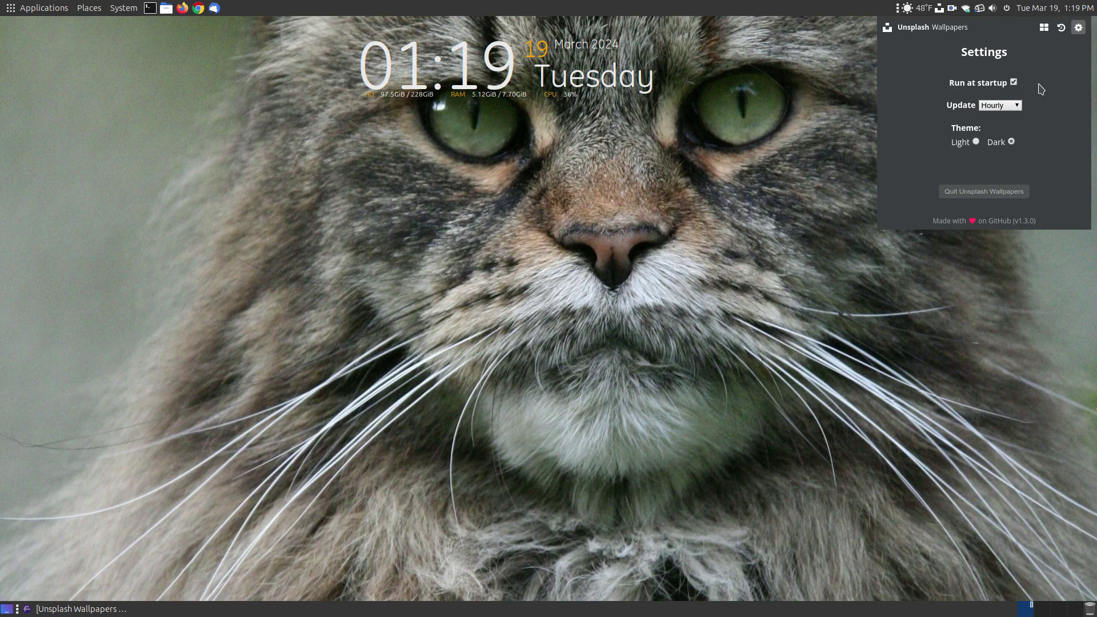
# Set the wallpaper update frequency to Daily, after looking through the available intervals.
pyautogui.click(1018, 107)
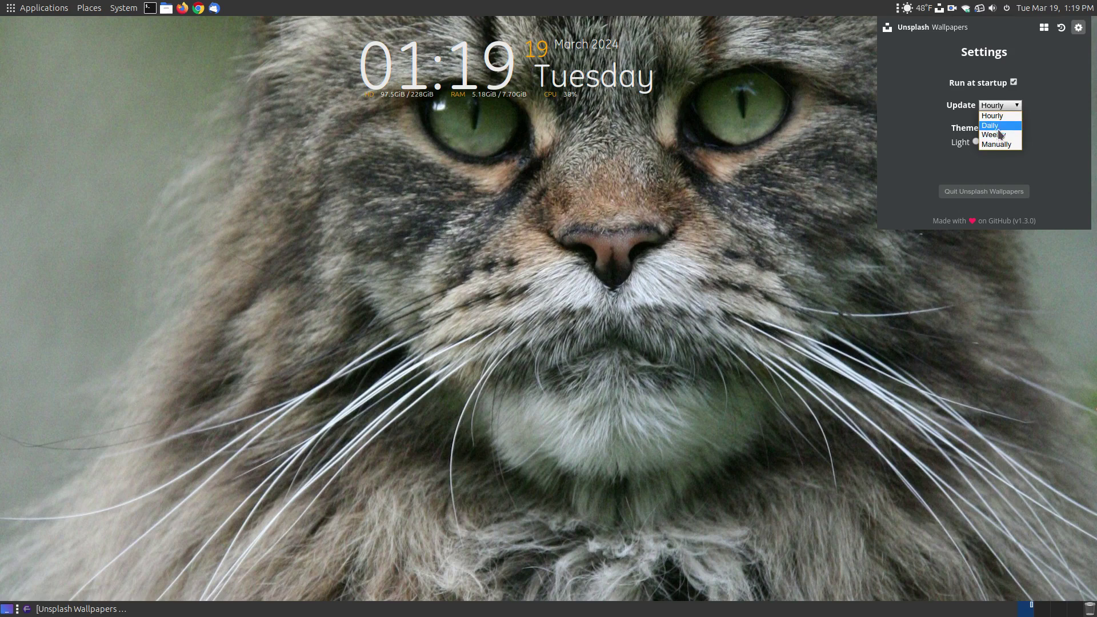
pyautogui.click(1000, 115)
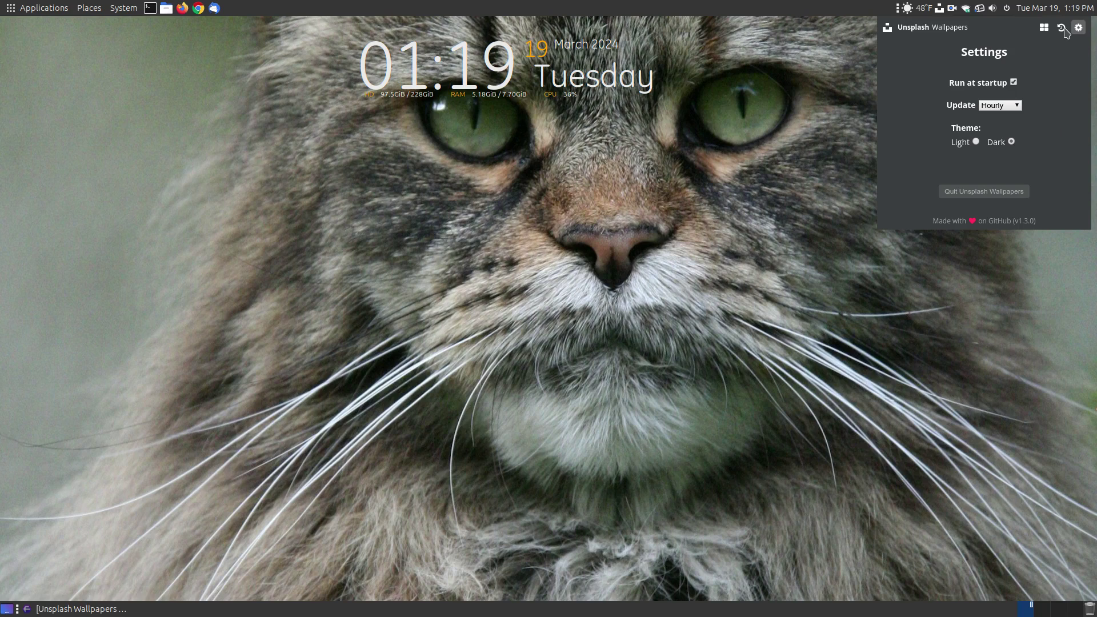
pyautogui.click(1016, 106)
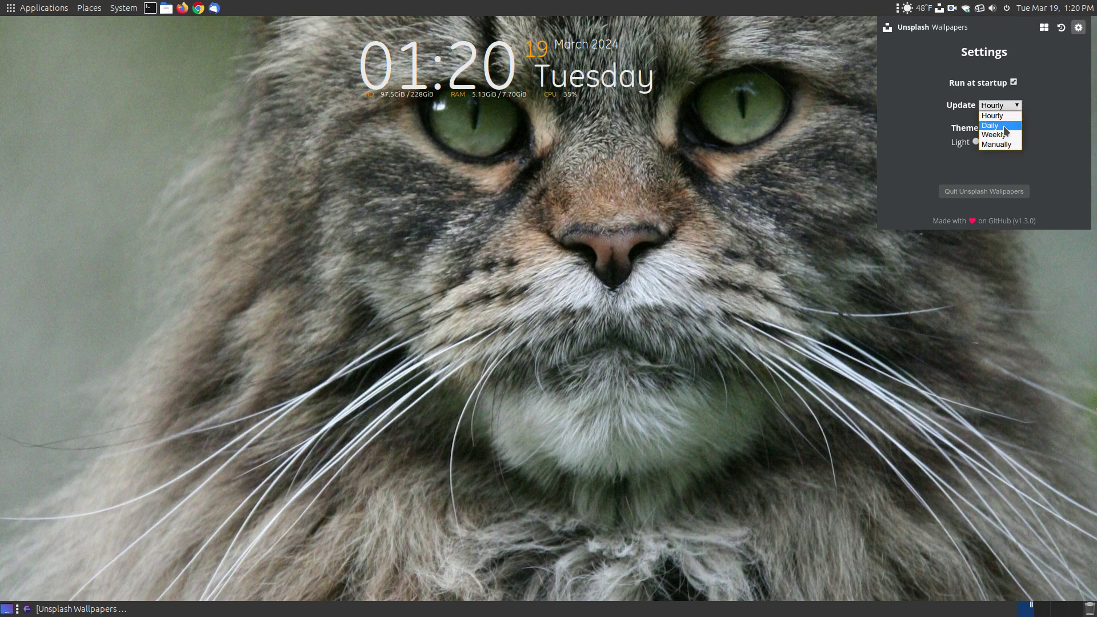
pyautogui.click(1006, 125)
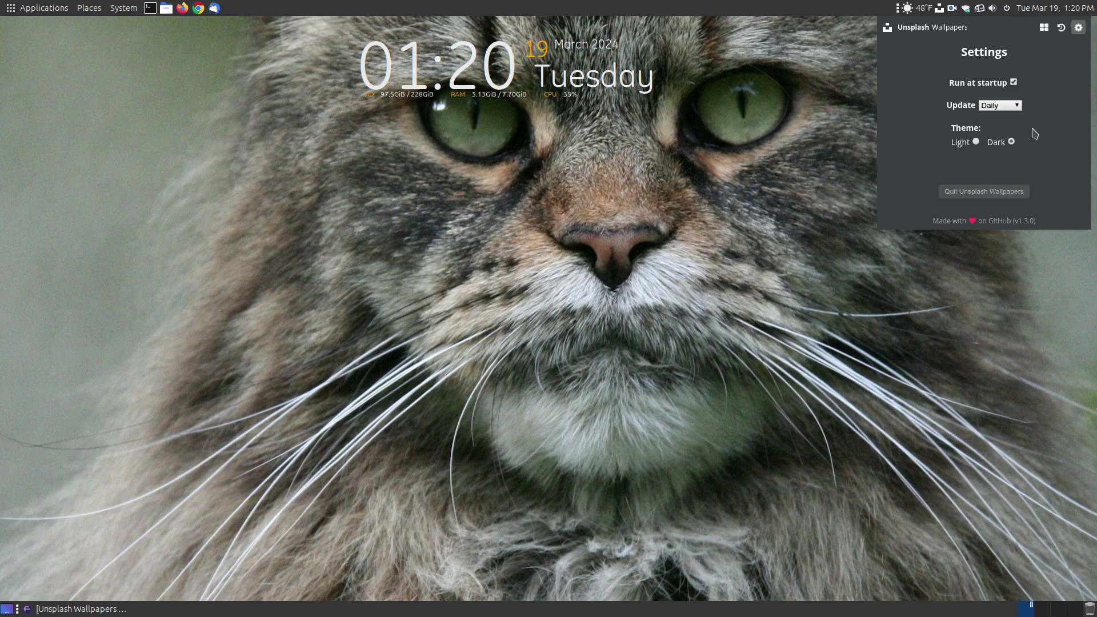
# View the history of previously used wallpapers from the newest to the oldest.
pyautogui.click(1062, 27)
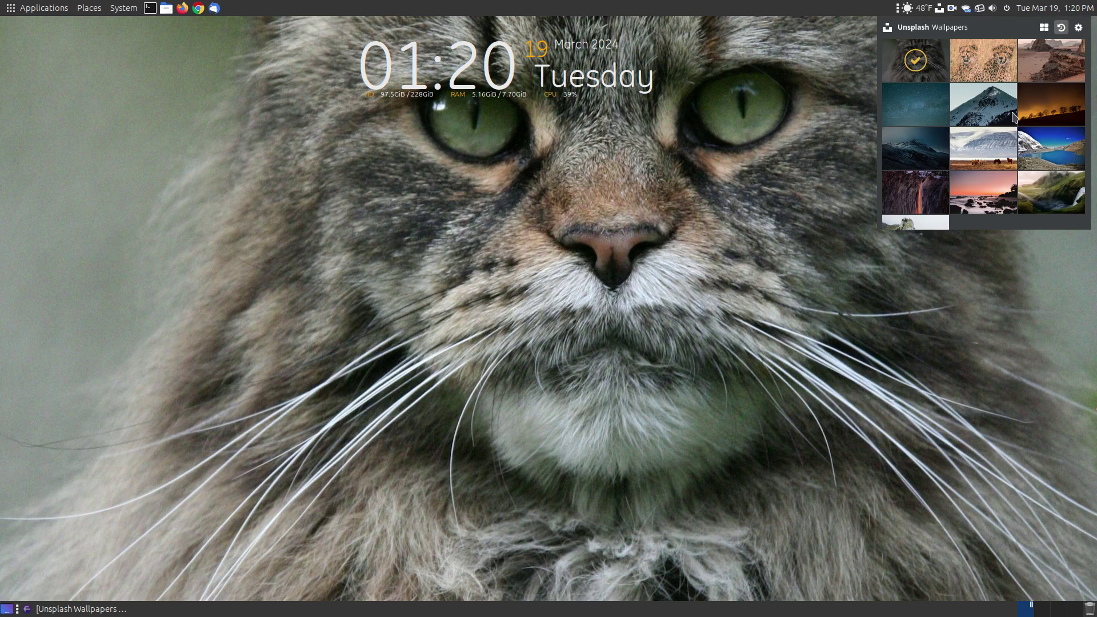
pyautogui.scroll(-1, 1014, 120)
pyautogui.scroll(1, 1013, 157)
pyautogui.scroll(-1, 1022, 179)
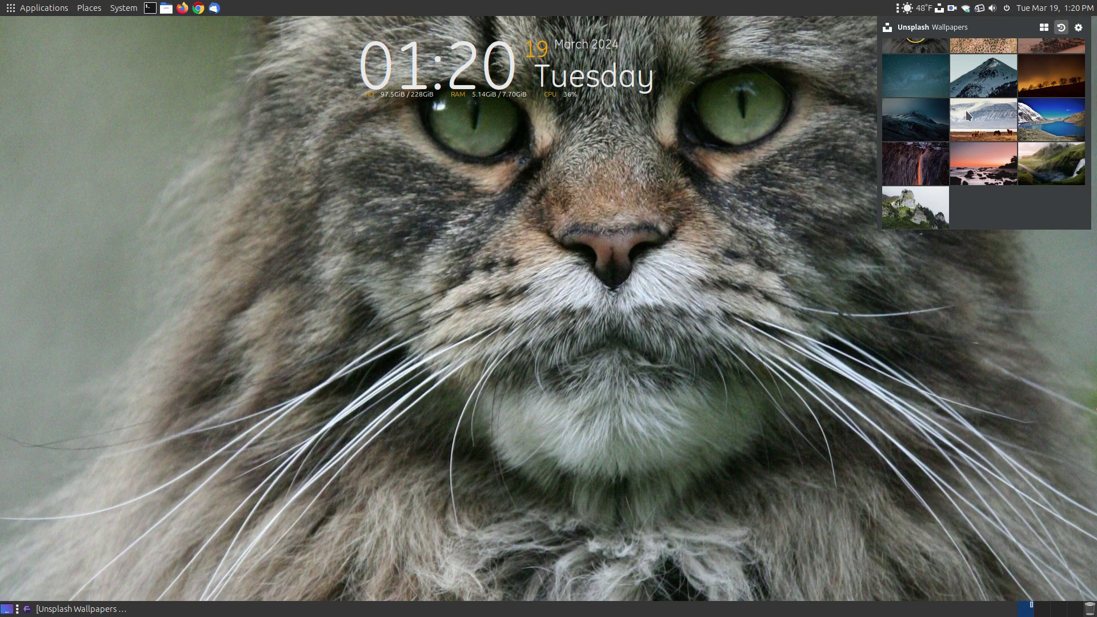
pyautogui.scroll(1, 978, 105)
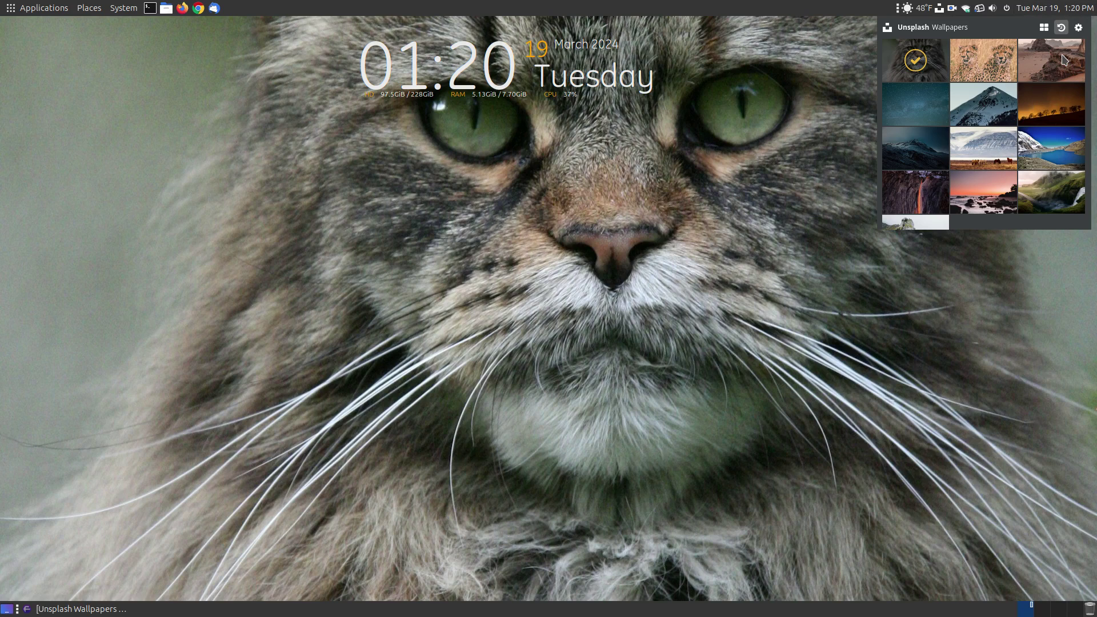
# Look through all the photo categories, from Special to Experimental, and close the Unsplash Wallpapers window.
pyautogui.click(1045, 29)
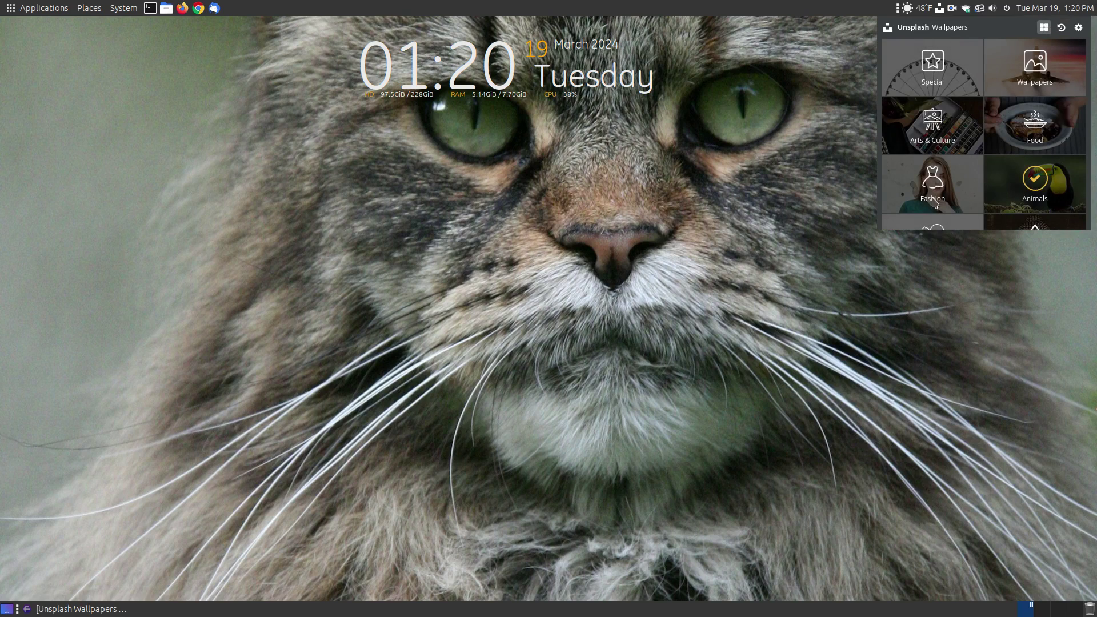
pyautogui.scroll(-3, 997, 174)
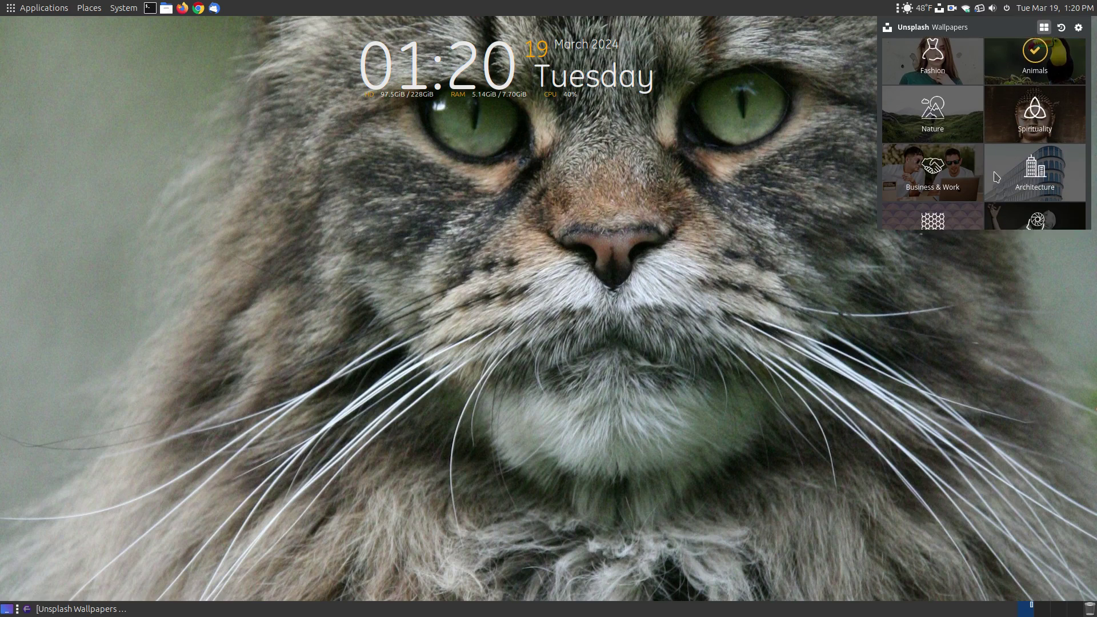
pyautogui.scroll(3, 989, 174)
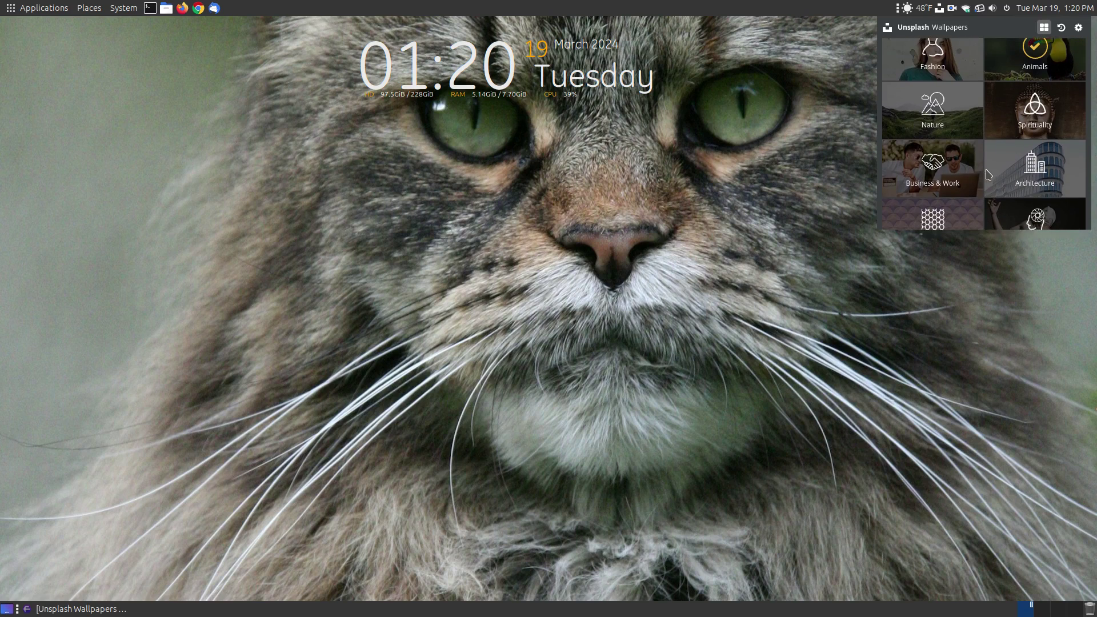
pyautogui.scroll(-1, 1020, 163)
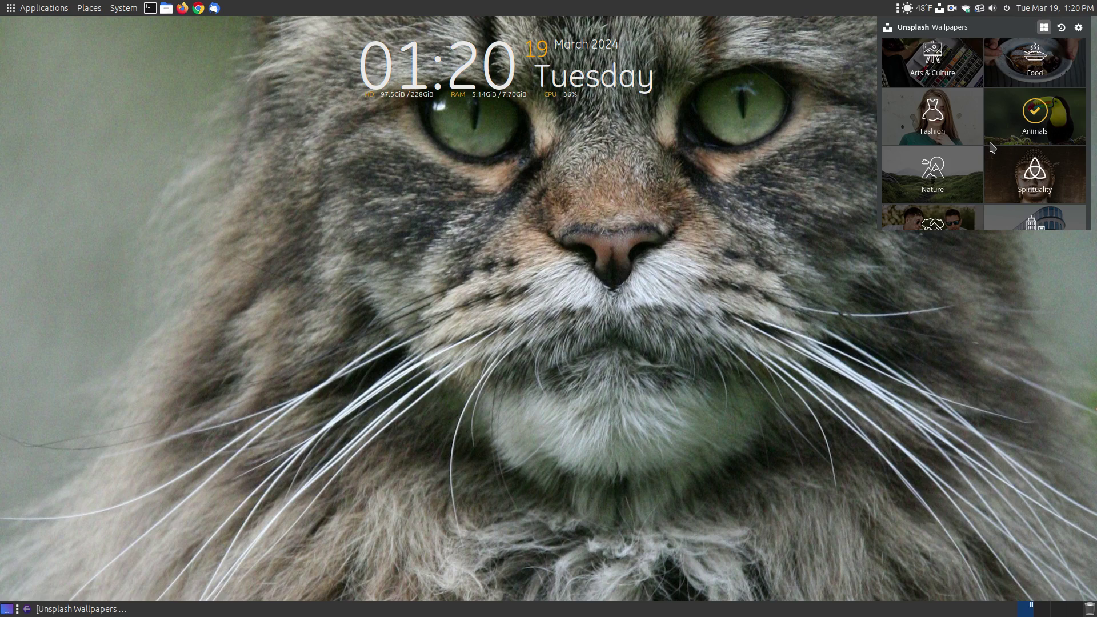
pyautogui.scroll(2, 992, 147)
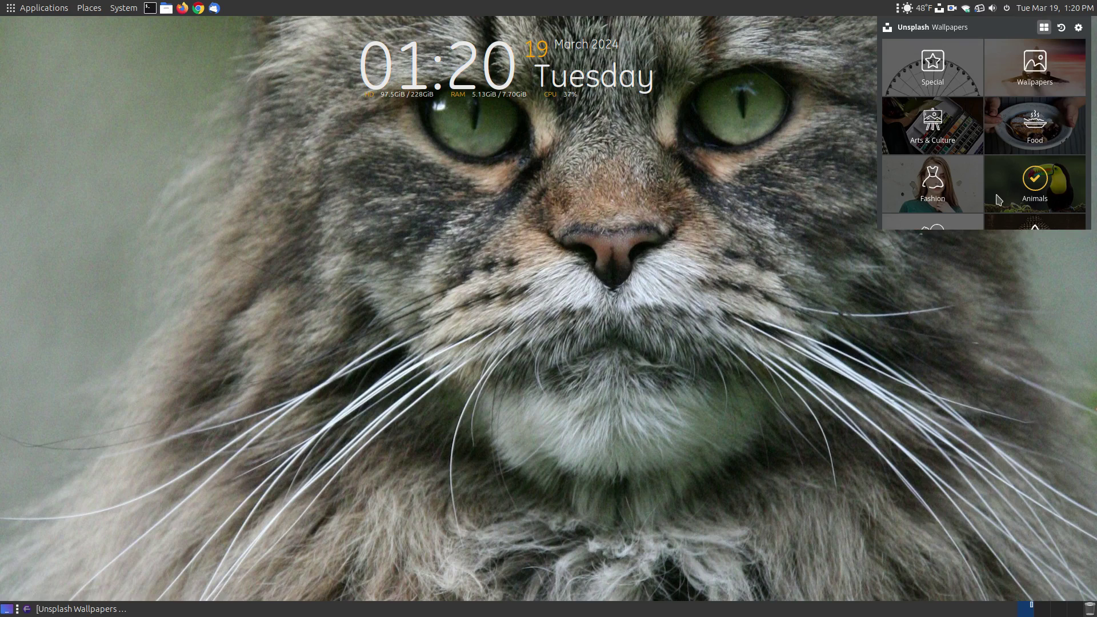
pyautogui.scroll(-5, 998, 135)
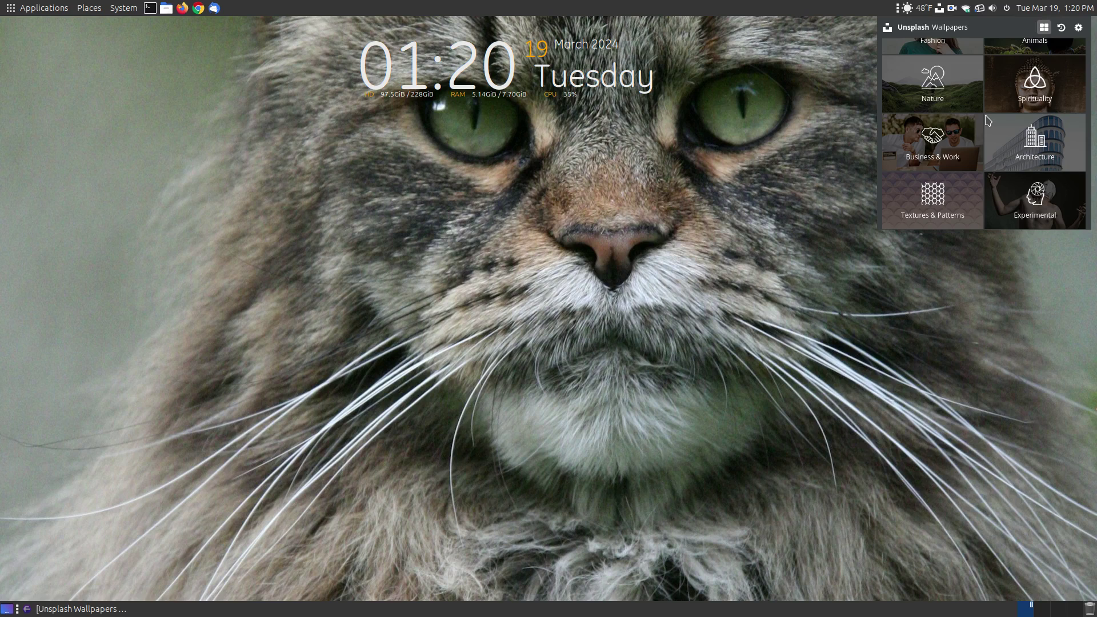
pyautogui.scroll(5, 989, 122)
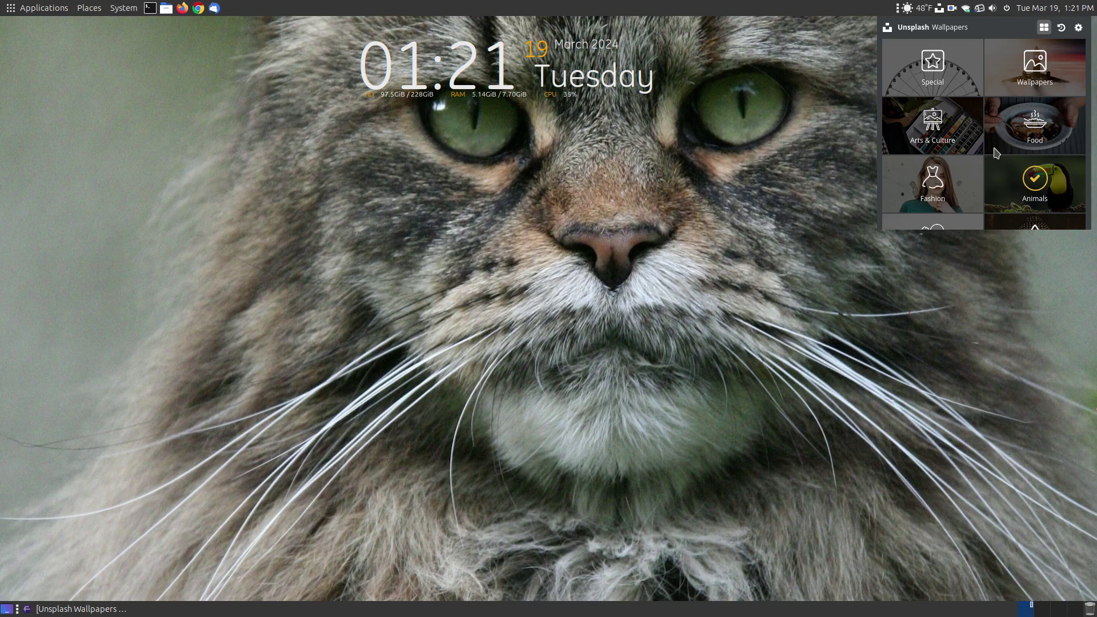
pyautogui.click(803, 141)
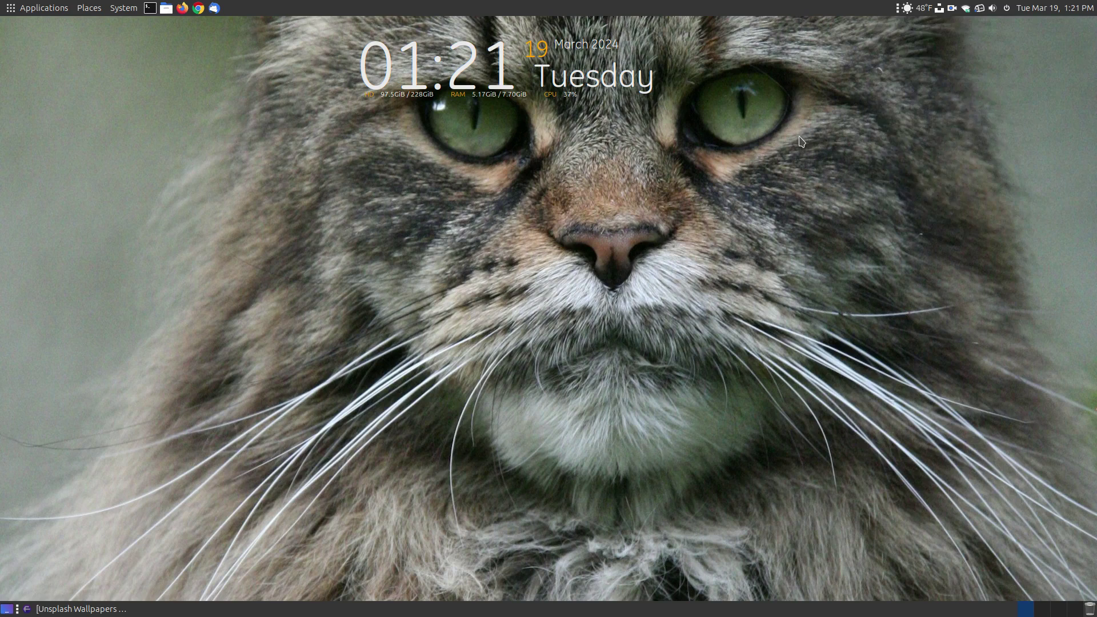